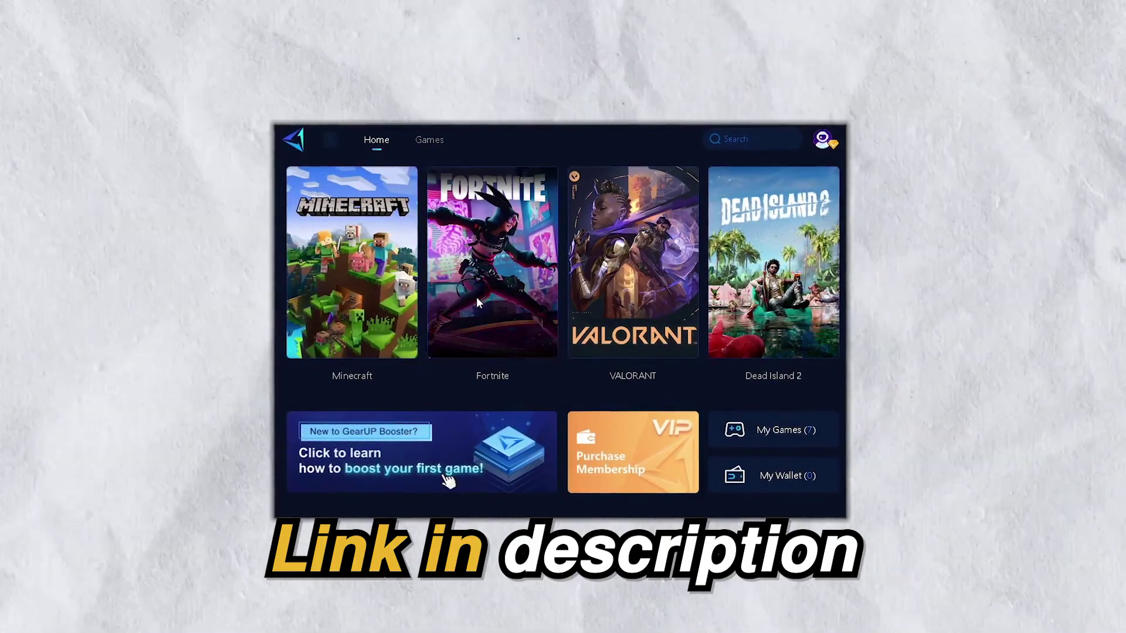
# Open the Fortnite card's boost page in GearUP Booster
pyautogui.click(476, 296)
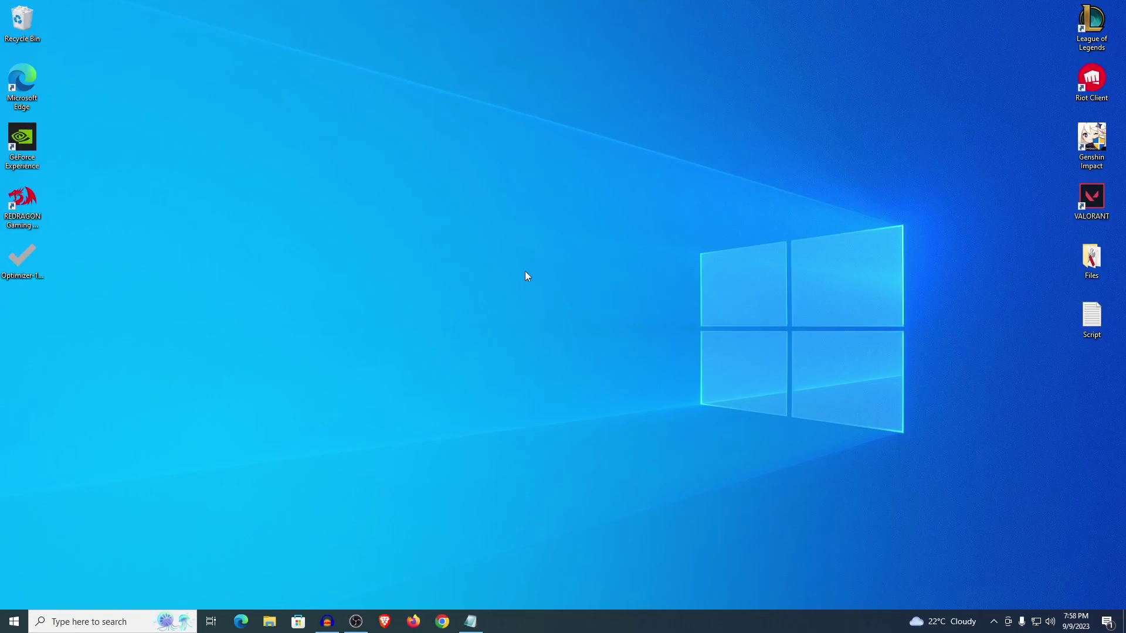
# Launch Optimizer as administrator from its desktop shortcut
pyautogui.click(172, 623)
pyautogui.click(1019, 561)
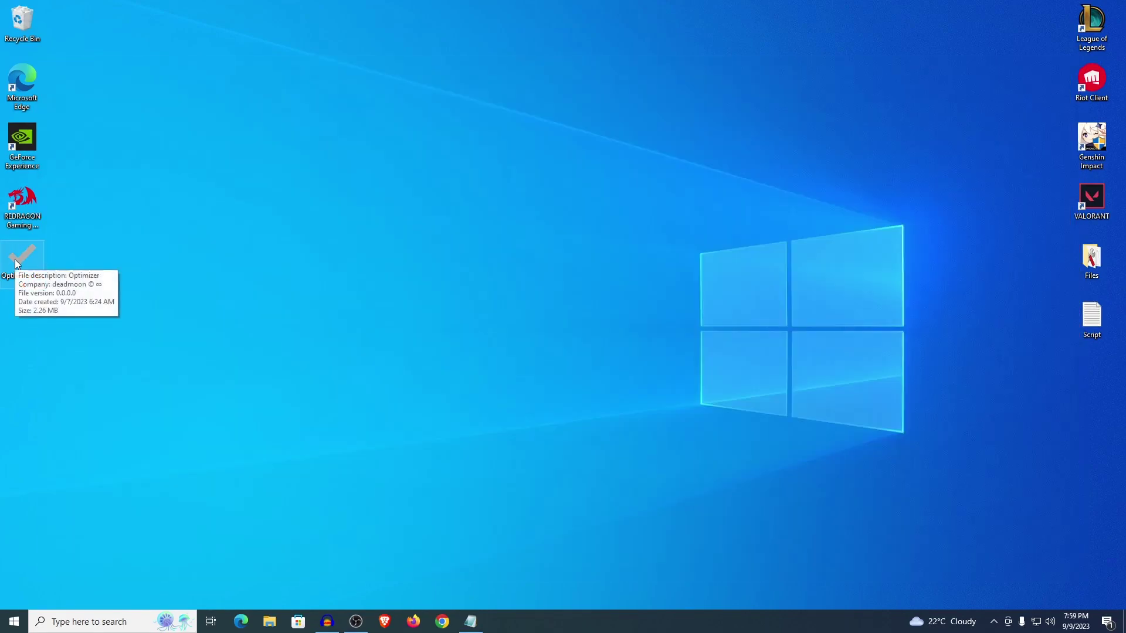
pyautogui.rightClick(17, 263)
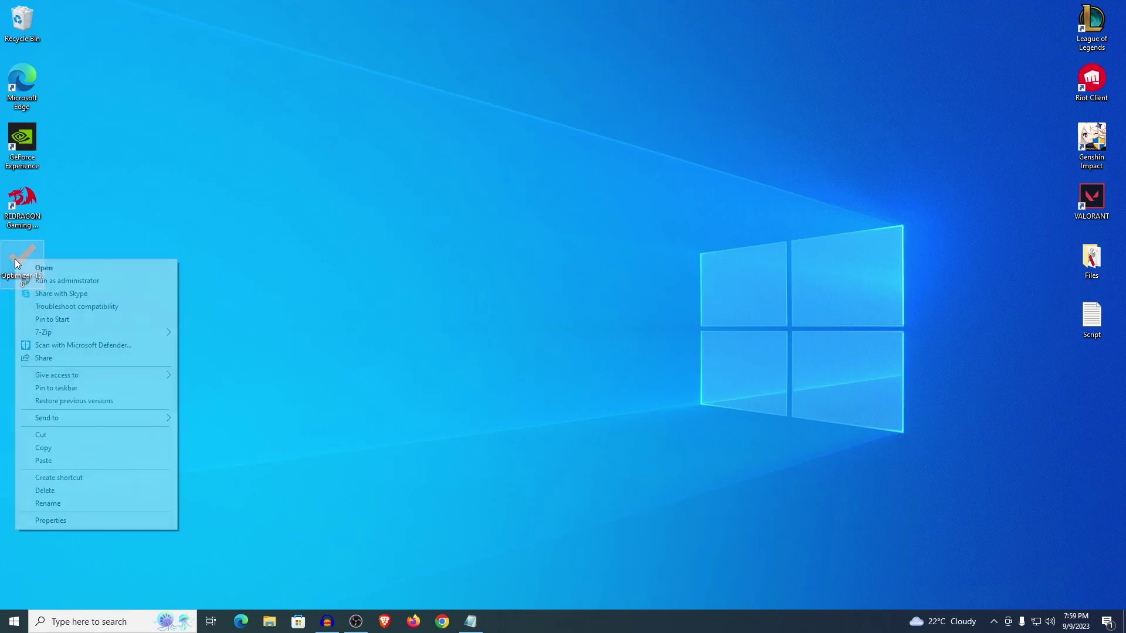
pyautogui.click(58, 280)
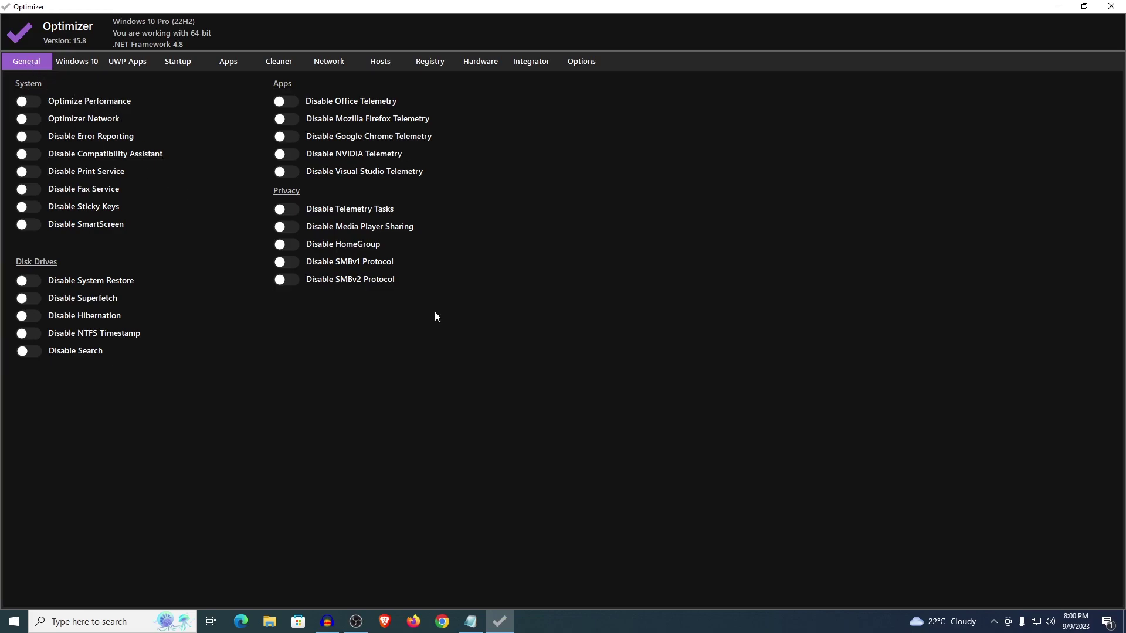
# Turn on Disable SmartScreen and Disable Hibernation after reading the Optimize Performance and NTFS Timestamp notes
pyautogui.click(99, 101)
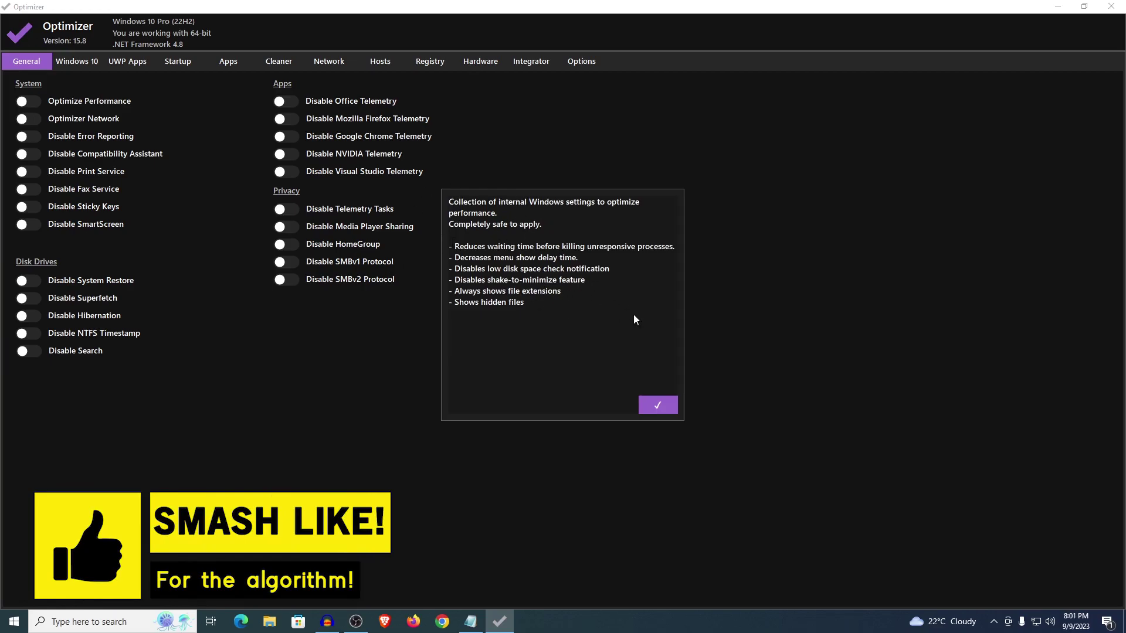
pyautogui.click(663, 406)
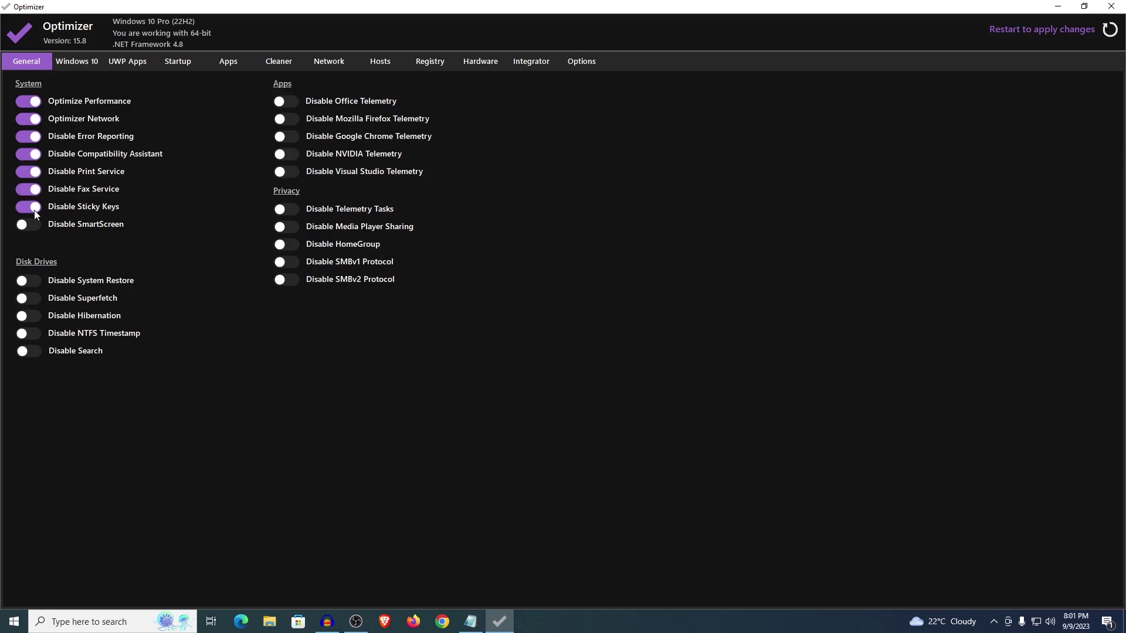
pyautogui.click(34, 227)
pyautogui.click(33, 318)
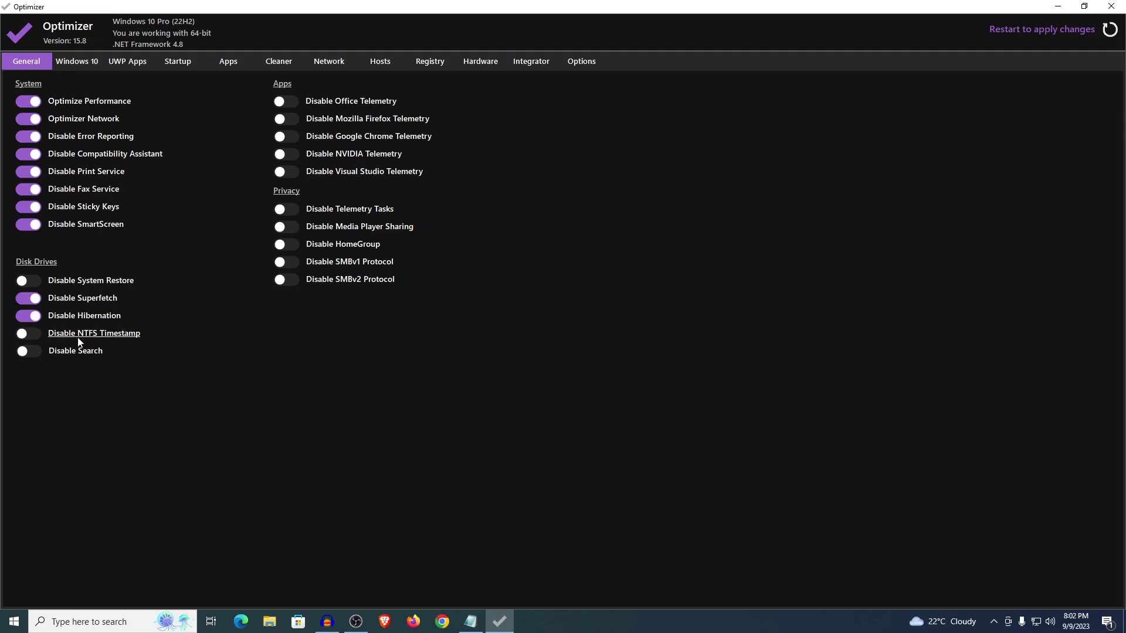
pyautogui.click(128, 335)
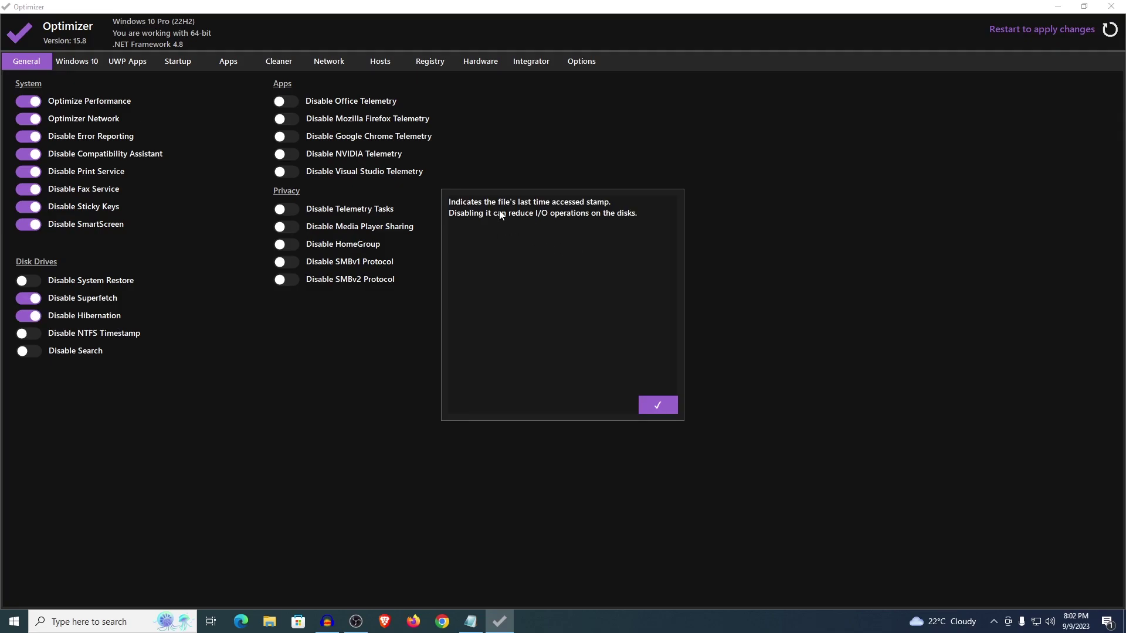
pyautogui.click(654, 405)
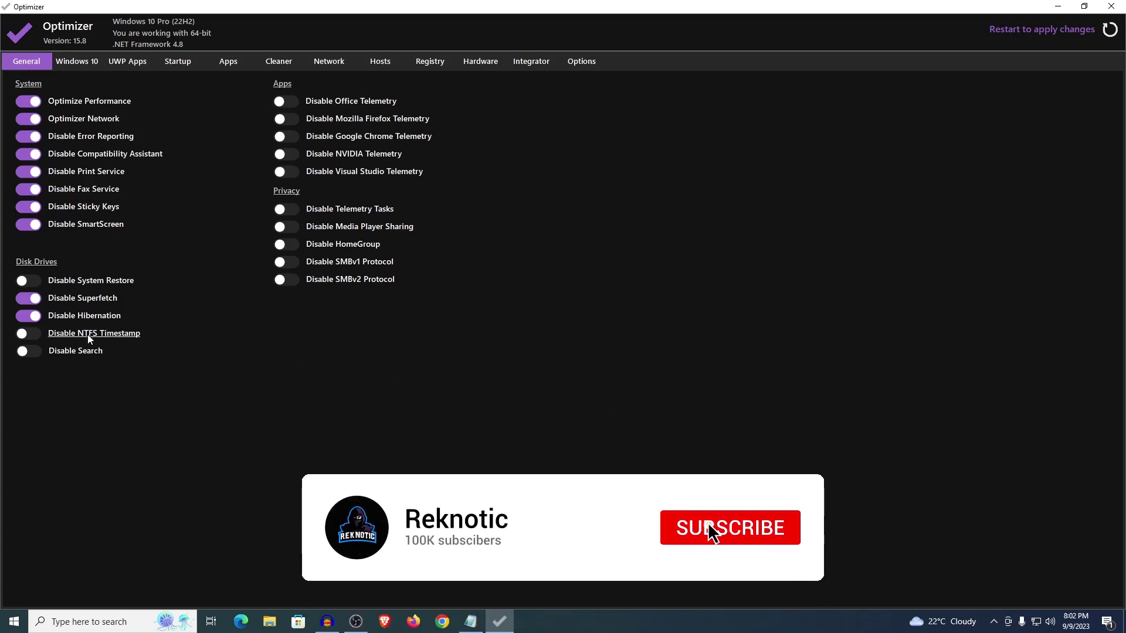
# Enable Disable Search, Media Player Sharing, HomeGroup and SMBv2 after reading the SMBv1 note
pyautogui.click(34, 352)
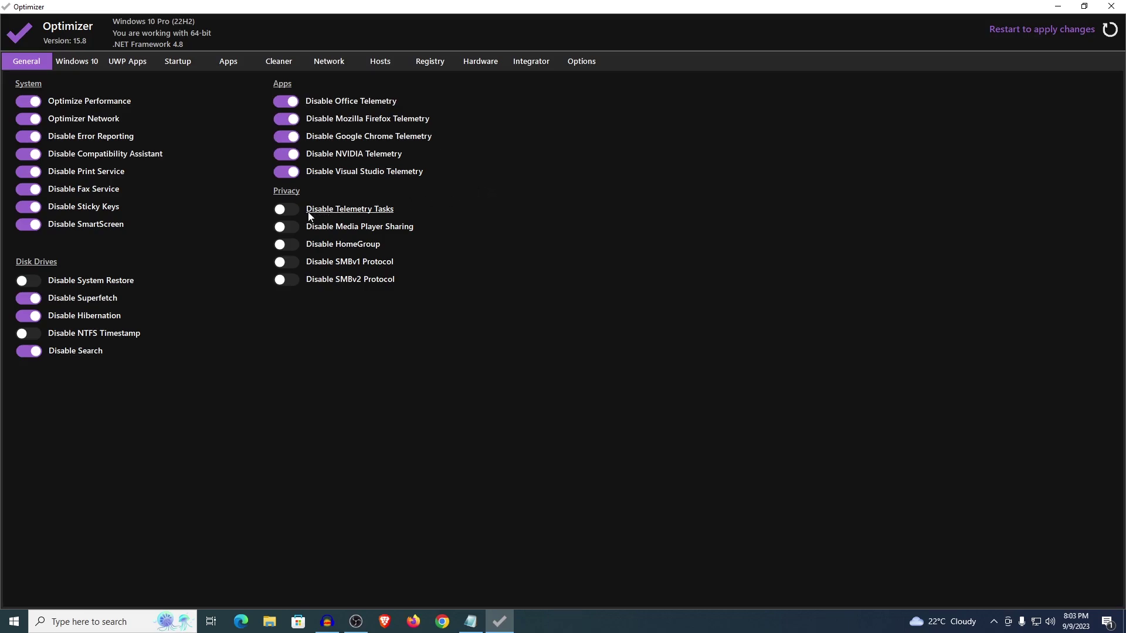
pyautogui.click(287, 233)
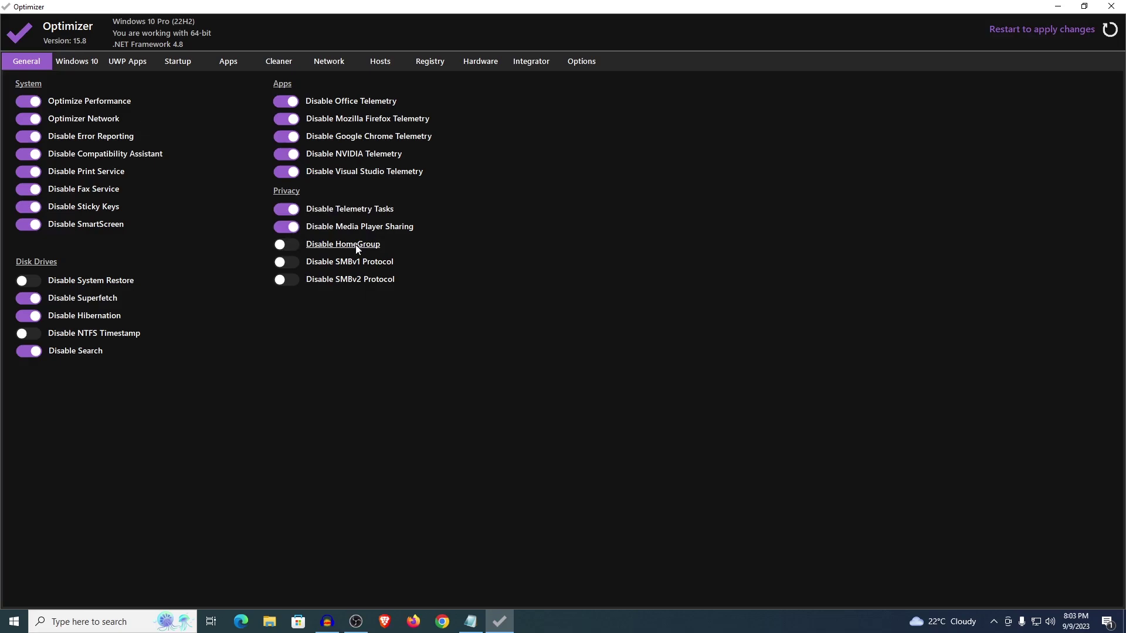
pyautogui.click(291, 246)
pyautogui.click(376, 265)
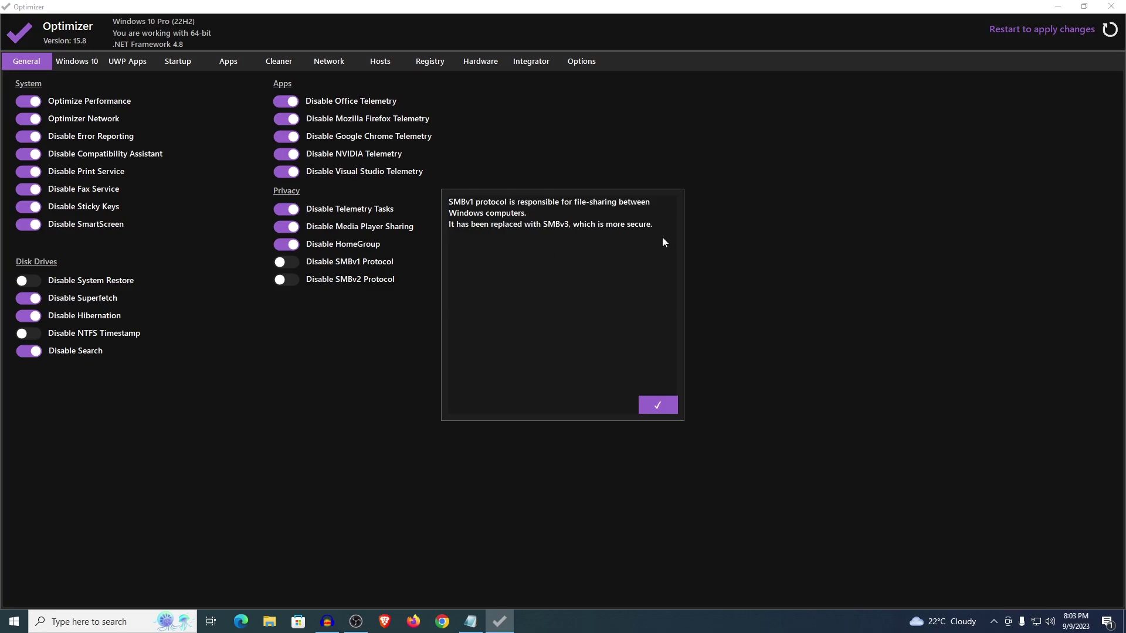
pyautogui.click(673, 400)
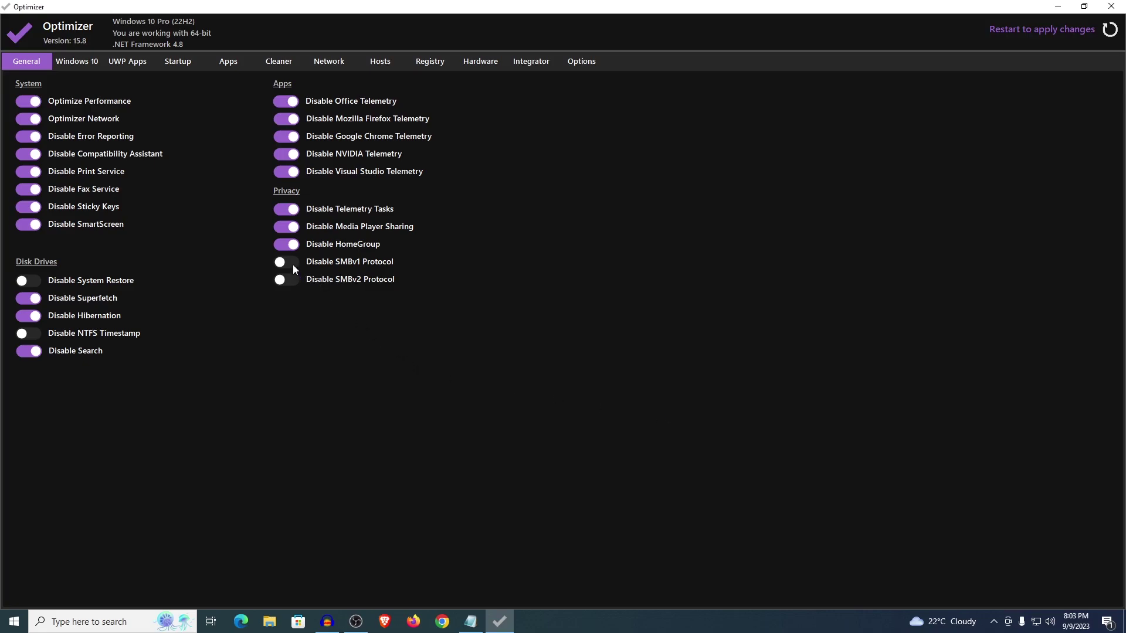
pyautogui.click(291, 282)
# On the Windows 10 page, enable My People, Long Paths, TPM Check, Sensor Services and Classic Photo Viewer tweaks
pyautogui.click(79, 62)
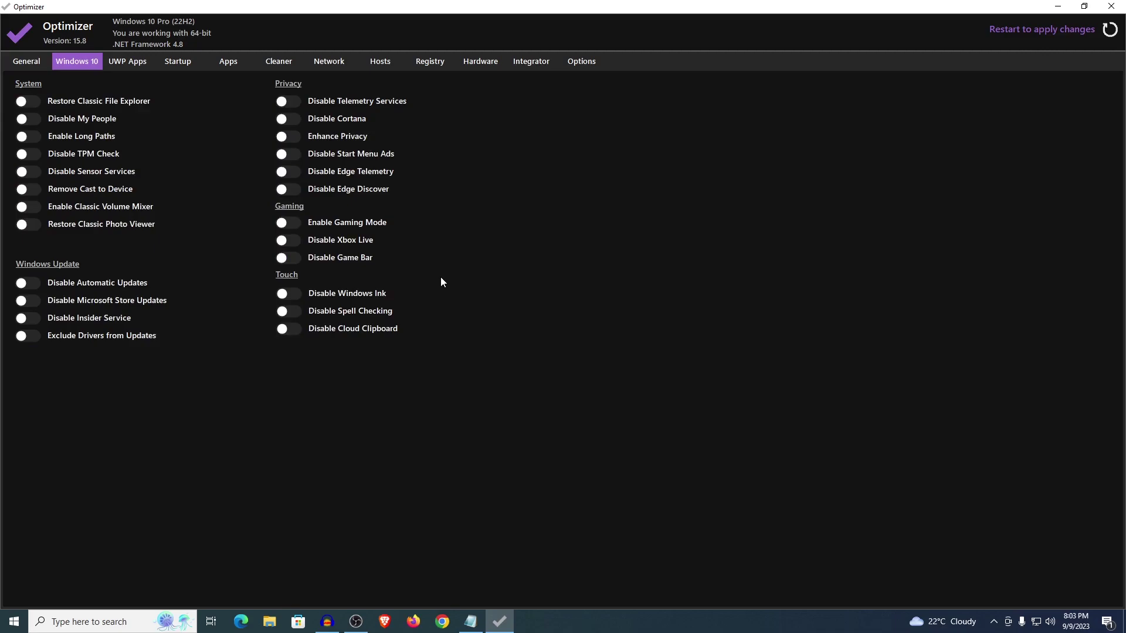
pyautogui.click(32, 121)
pyautogui.click(28, 139)
pyautogui.click(34, 152)
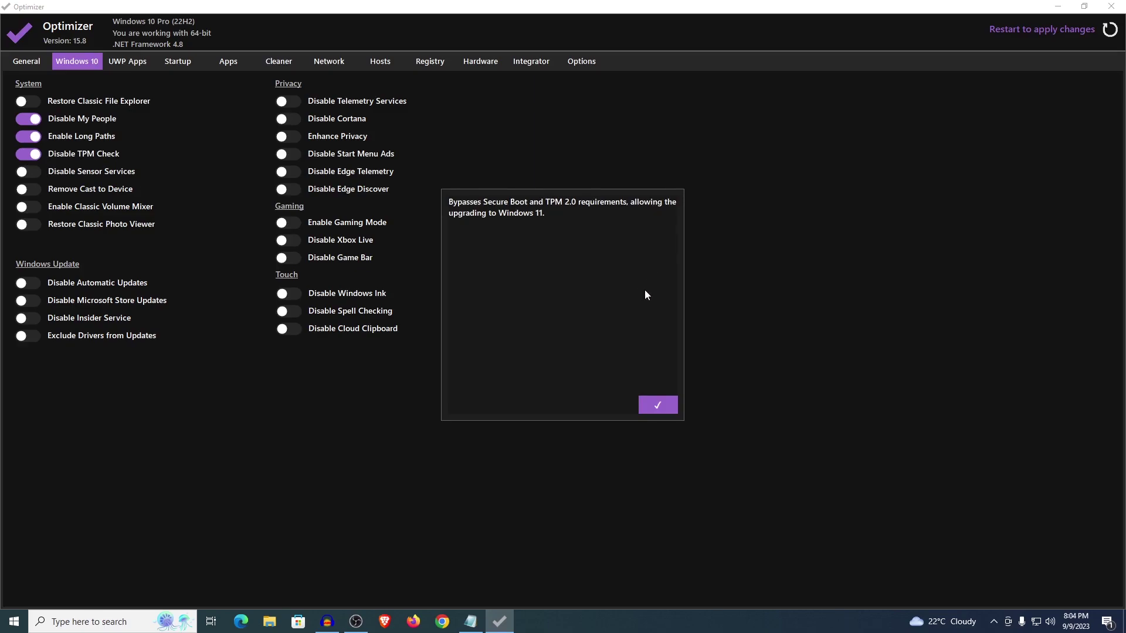
pyautogui.click(660, 403)
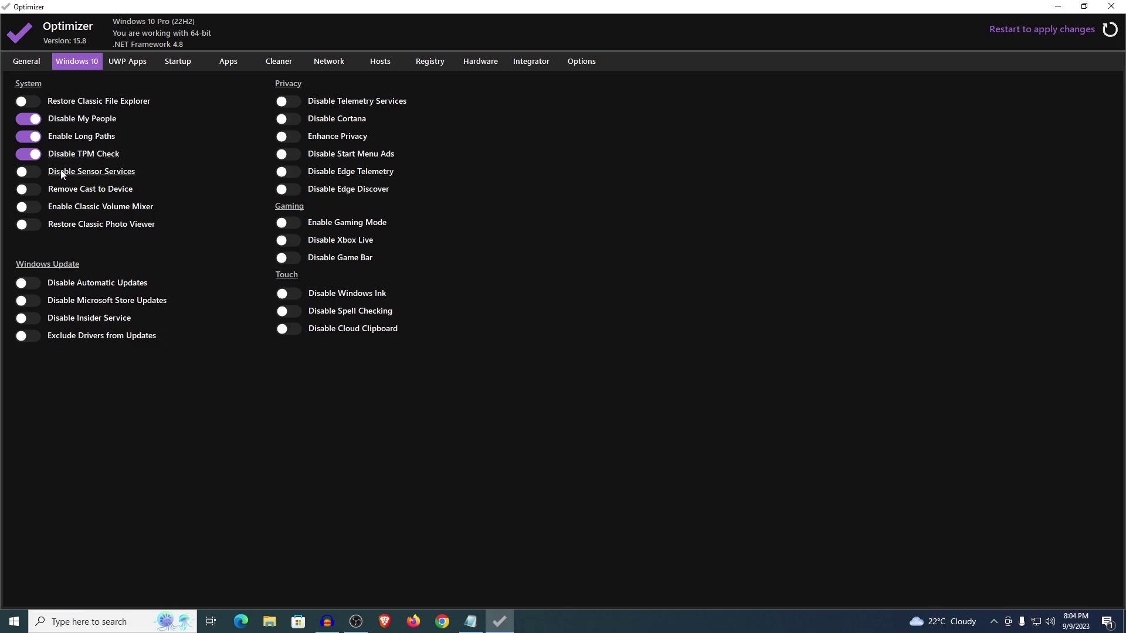
pyautogui.click(28, 171)
pyautogui.click(30, 224)
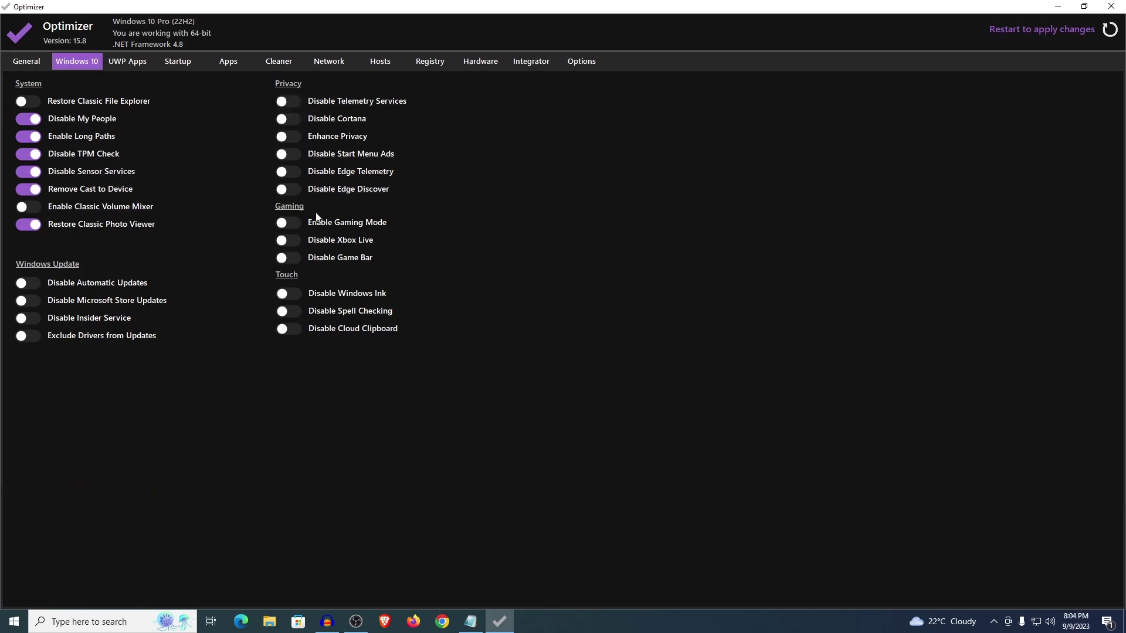
# Turn on Disable Start Menu Ads, Edge Telemetry, Edge Discover and Microsoft Store Updates
pyautogui.click(291, 155)
pyautogui.click(290, 170)
pyautogui.click(290, 188)
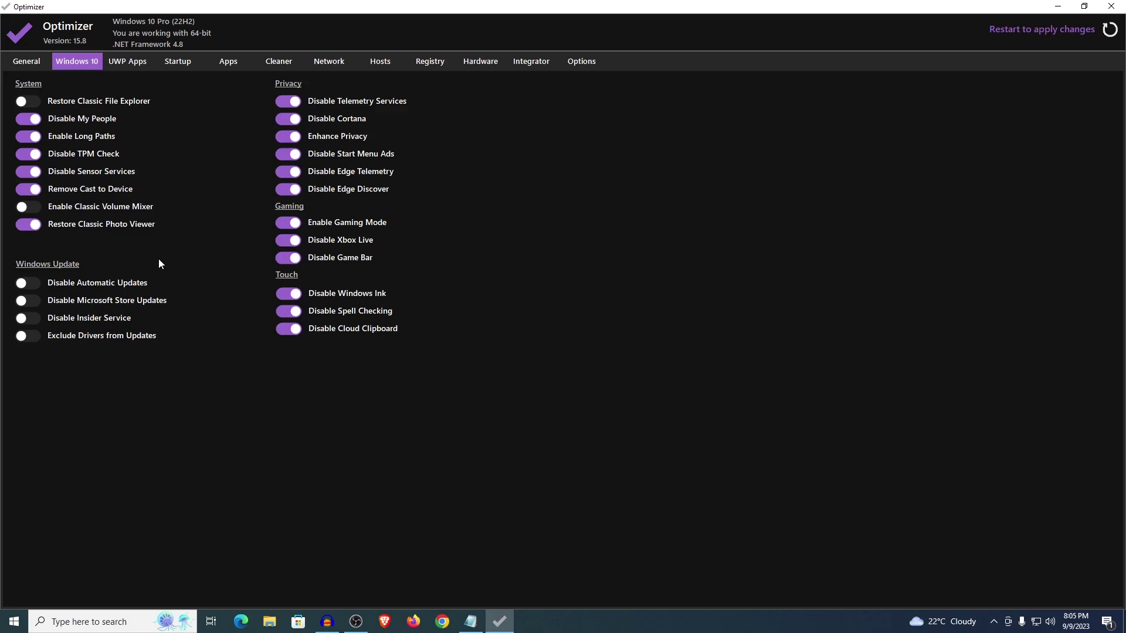
pyautogui.click(35, 304)
pyautogui.click(14, 621)
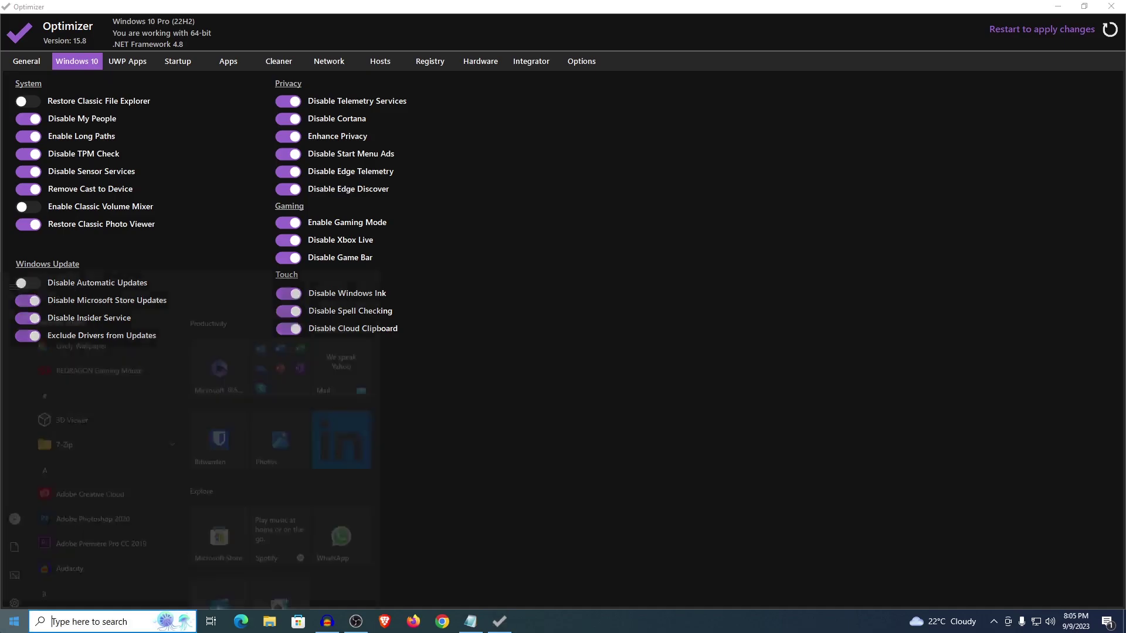
pyautogui.click(20, 574)
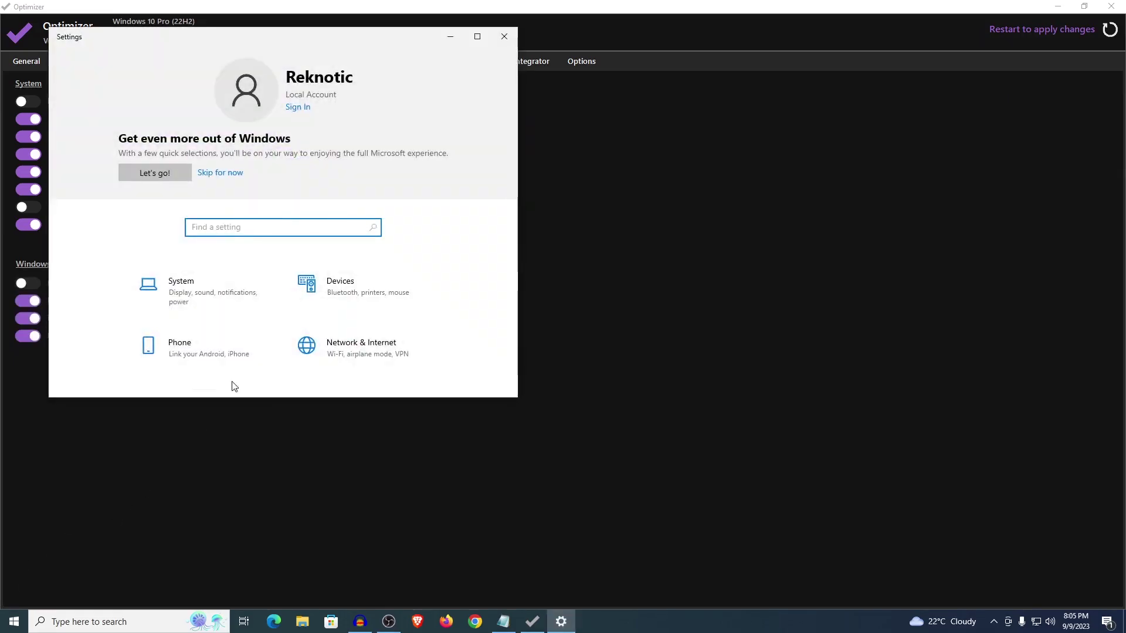
pyautogui.scroll(-5, 229, 375)
pyautogui.click(222, 367)
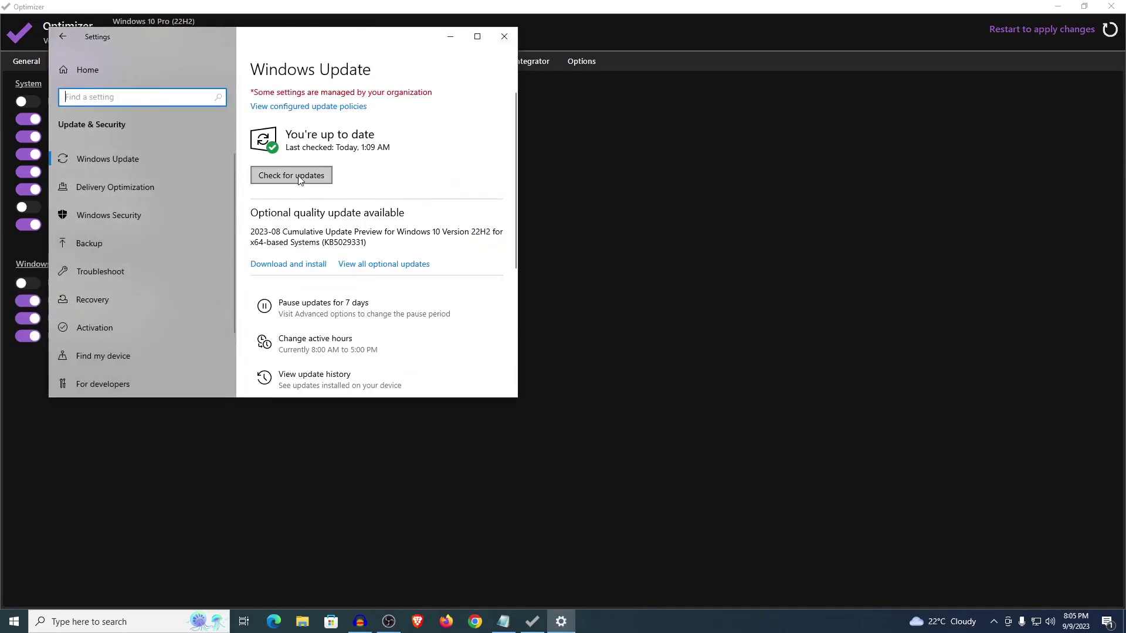
pyautogui.click(504, 38)
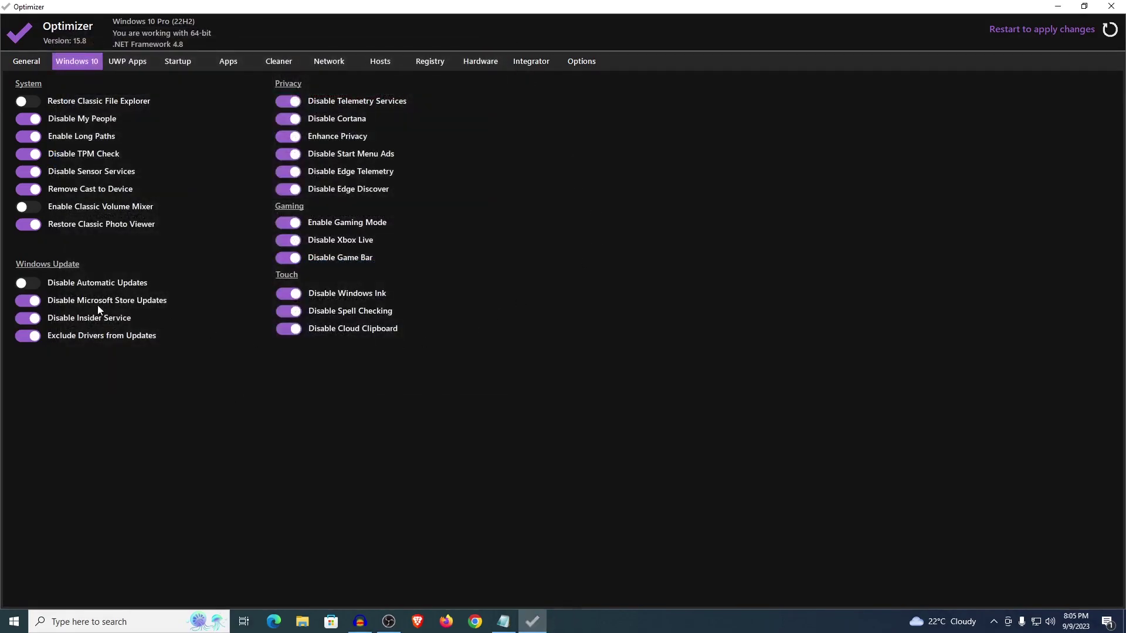
# Turn on Disable Automatic Updates, then mark BingWeather, Spotify and Skype for removal
pyautogui.click(34, 285)
pyautogui.click(127, 63)
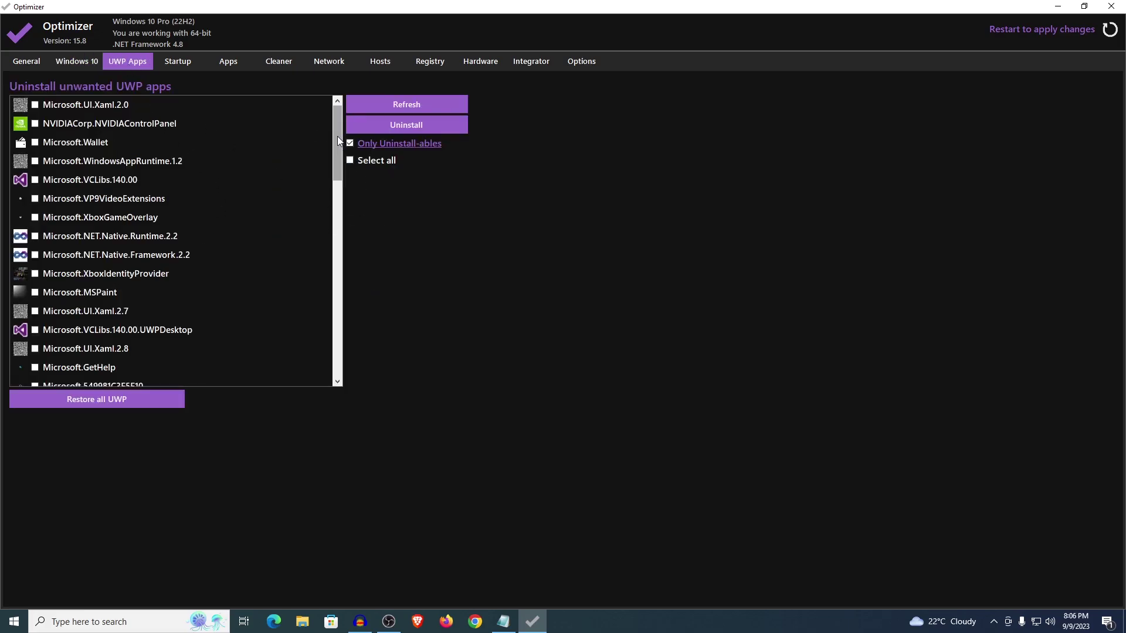
pyautogui.moveTo(337, 139); pyautogui.dragTo(337, 353)
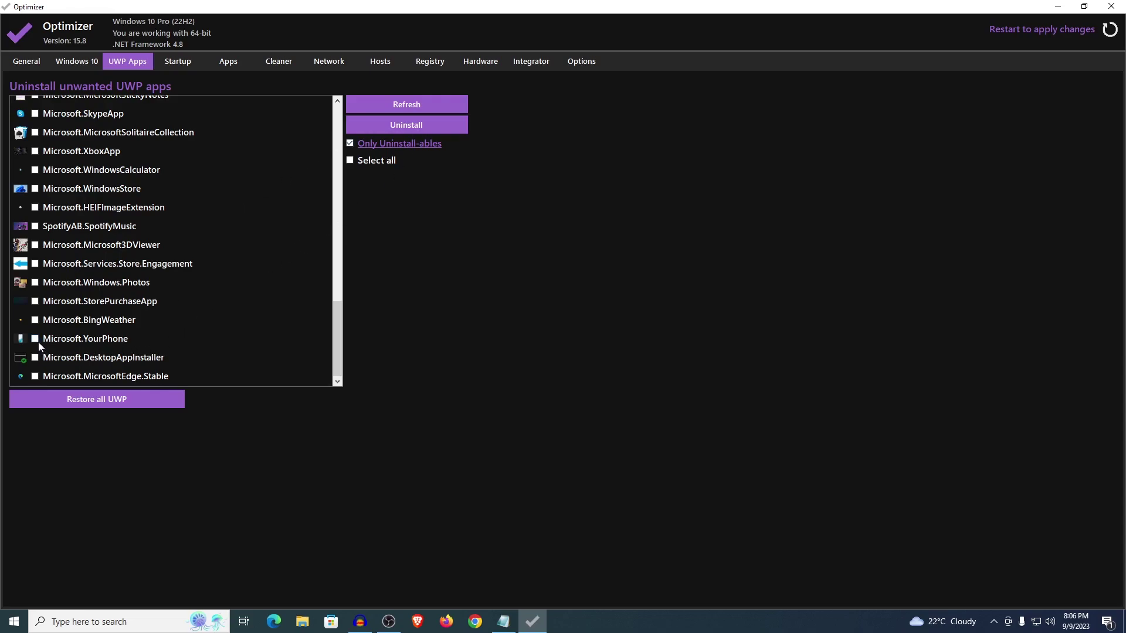
pyautogui.click(36, 321)
pyautogui.click(35, 225)
pyautogui.scroll(1, 35, 184)
pyautogui.click(35, 183)
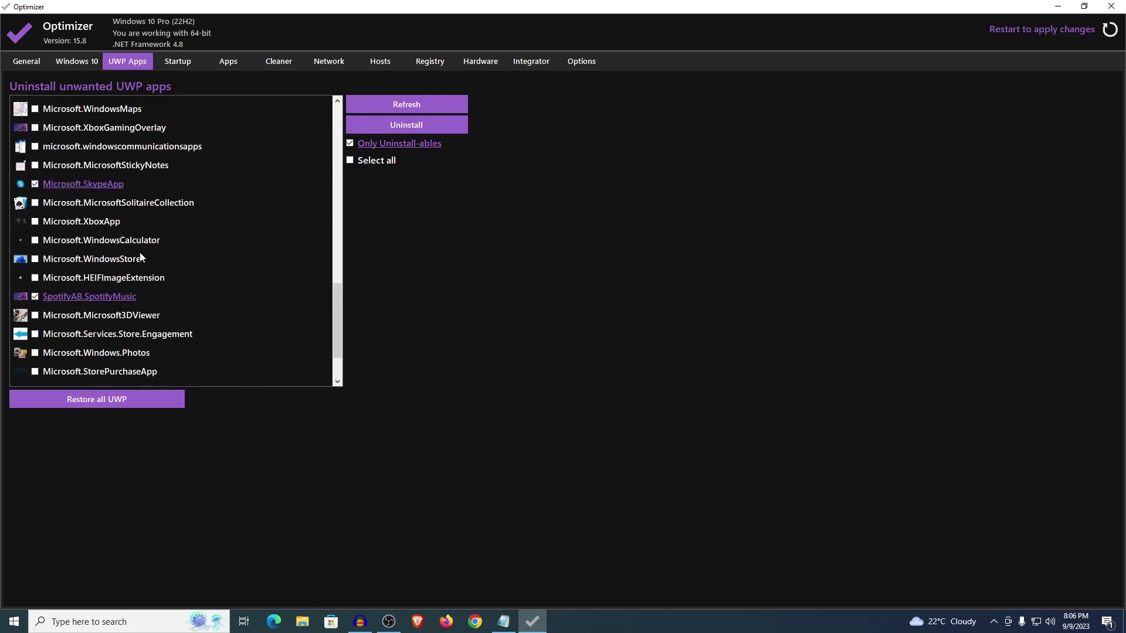
pyautogui.scroll(1, 146, 256)
# Also mark Windows Maps, Alarms, OneNote, Mixed Reality Portal and Zune Music for removal
pyautogui.click(88, 178)
pyautogui.scroll(1, 123, 235)
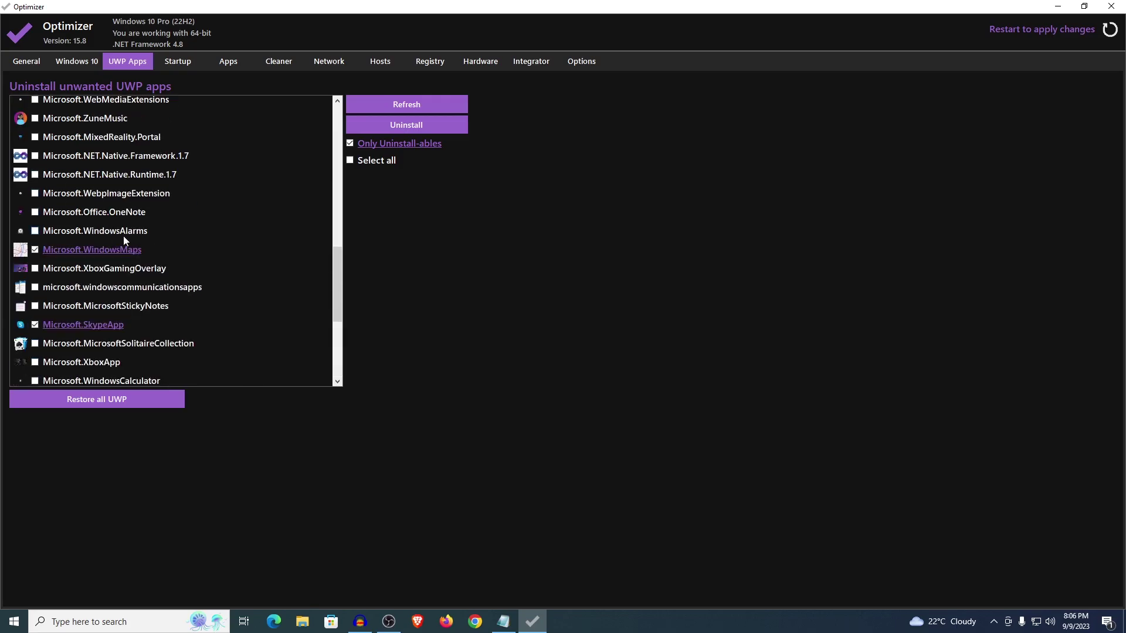
pyautogui.click(36, 213)
pyautogui.click(35, 231)
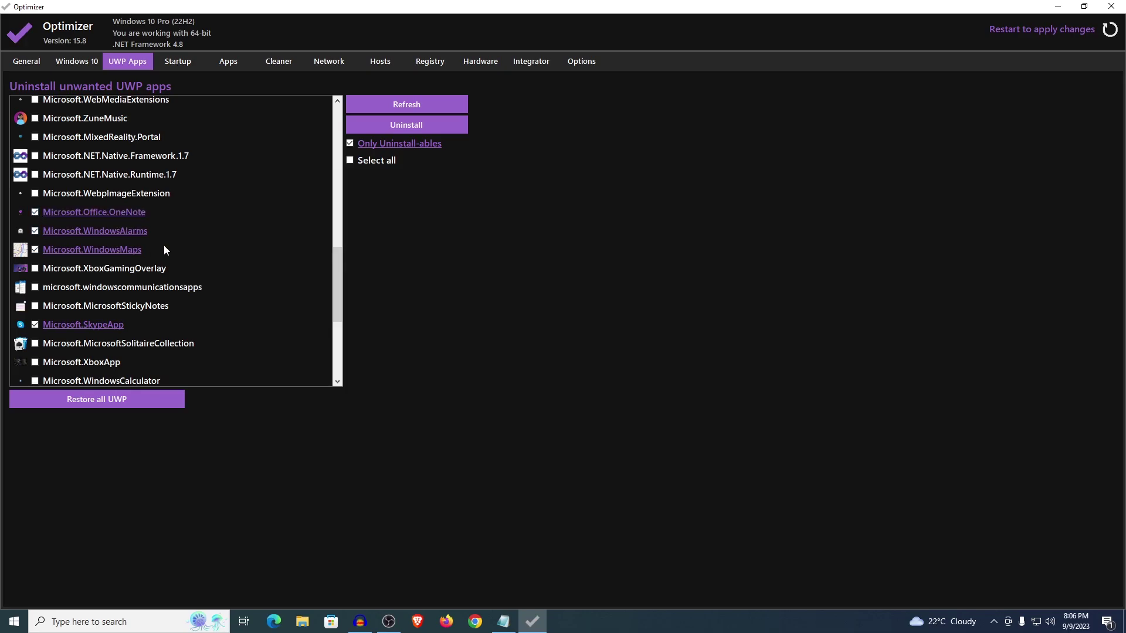
pyautogui.scroll(1, 36, 246)
pyautogui.click(35, 188)
pyautogui.scroll(1, 35, 182)
pyautogui.click(35, 278)
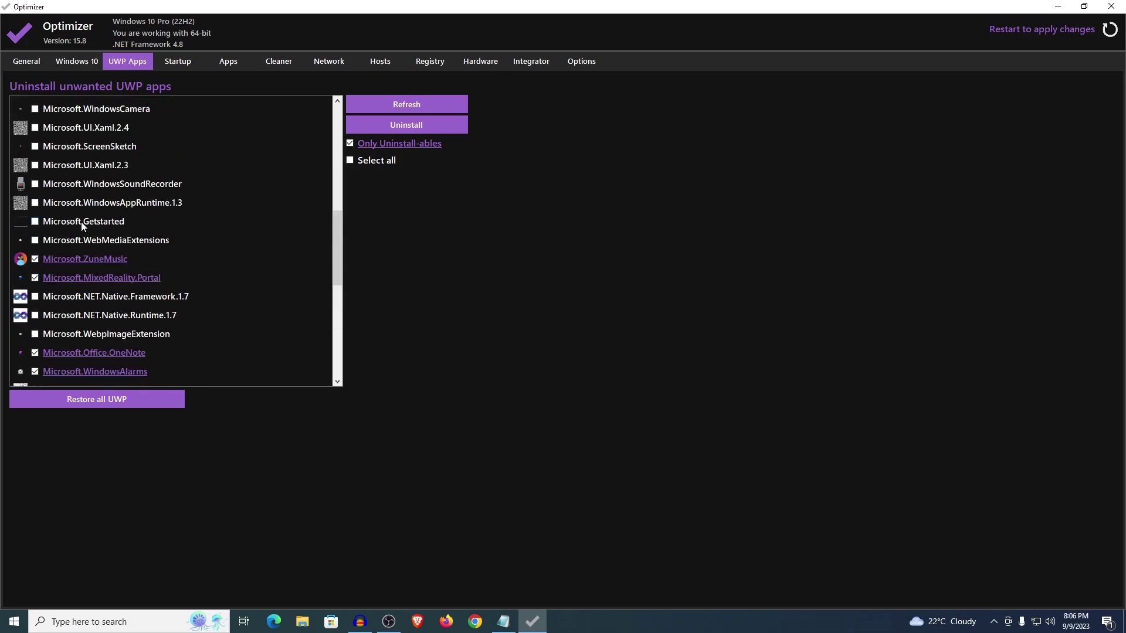
pyautogui.scroll(-5, 102, 258)
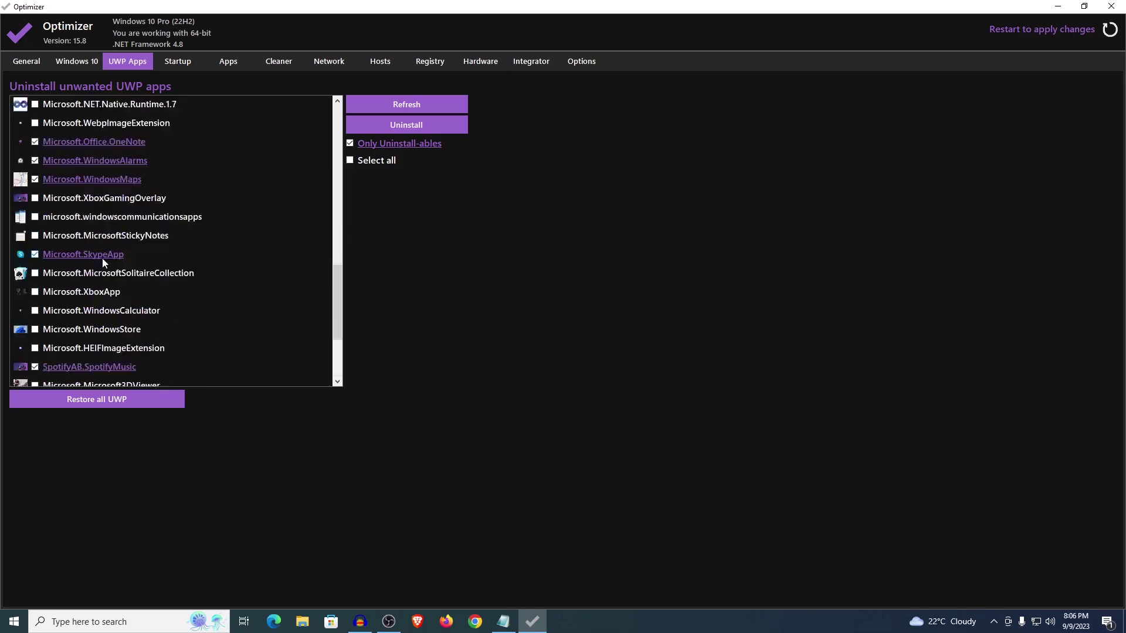
# Uninstall the checked UWP apps, confirm with Yes, then restore all UWP apps
pyautogui.click(405, 125)
pyautogui.click(611, 353)
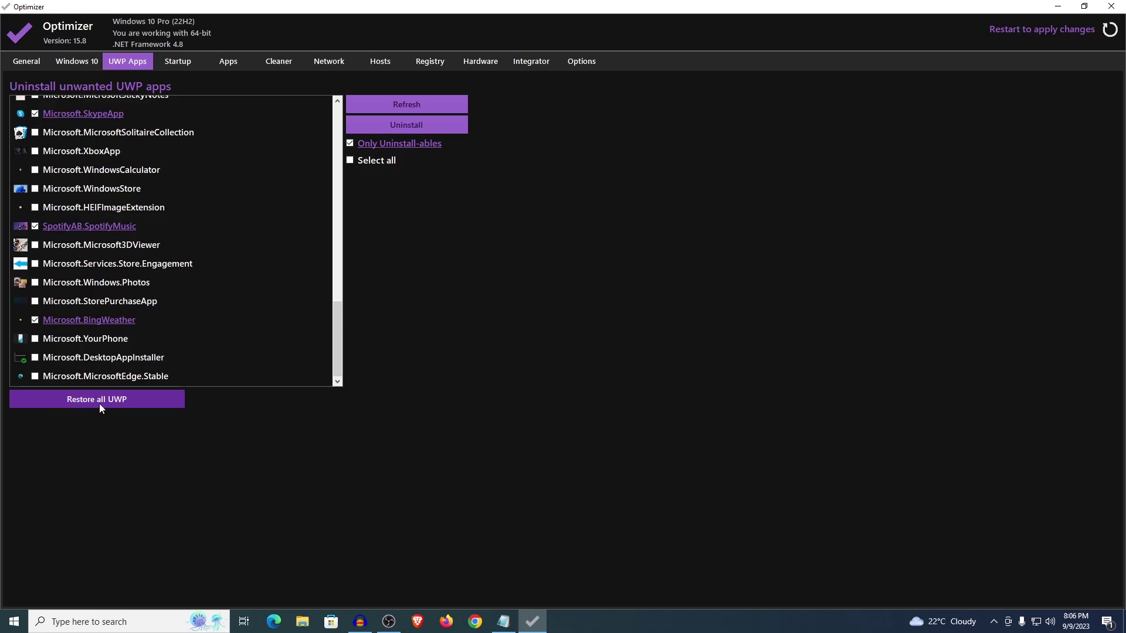
pyautogui.click(121, 400)
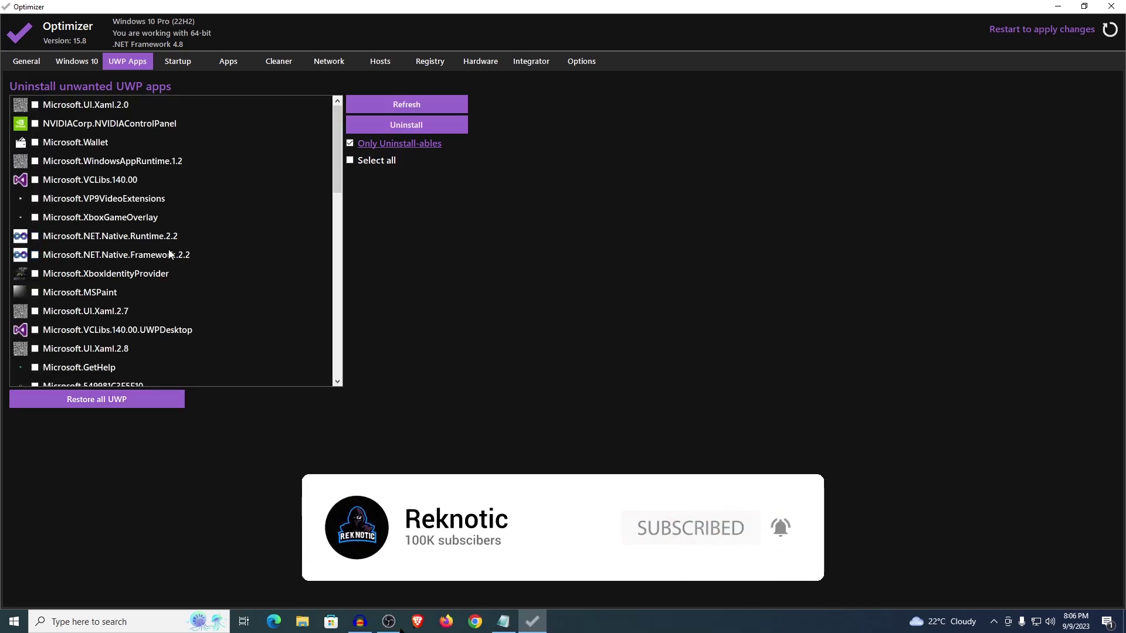
pyautogui.scroll(-10, 217, 242)
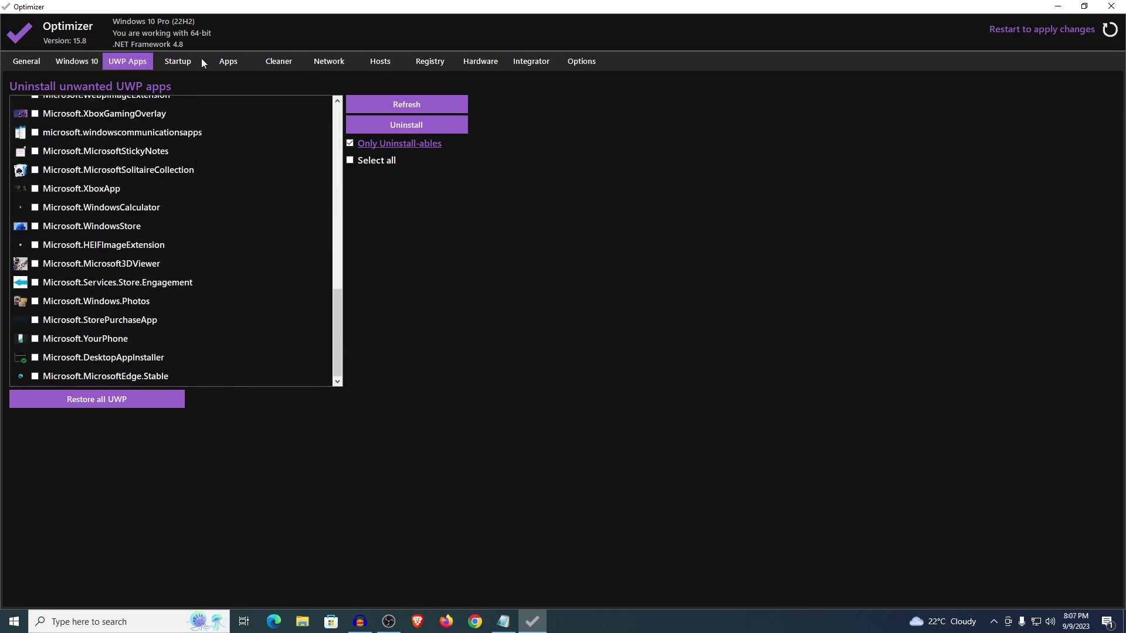
# Delete Adobe CCXProcess, Creative Cloud, GCInvoker, AAMUpdater, Chrome, Brave Update, Free Download Manager and OneDrive startup entries
pyautogui.click(186, 59)
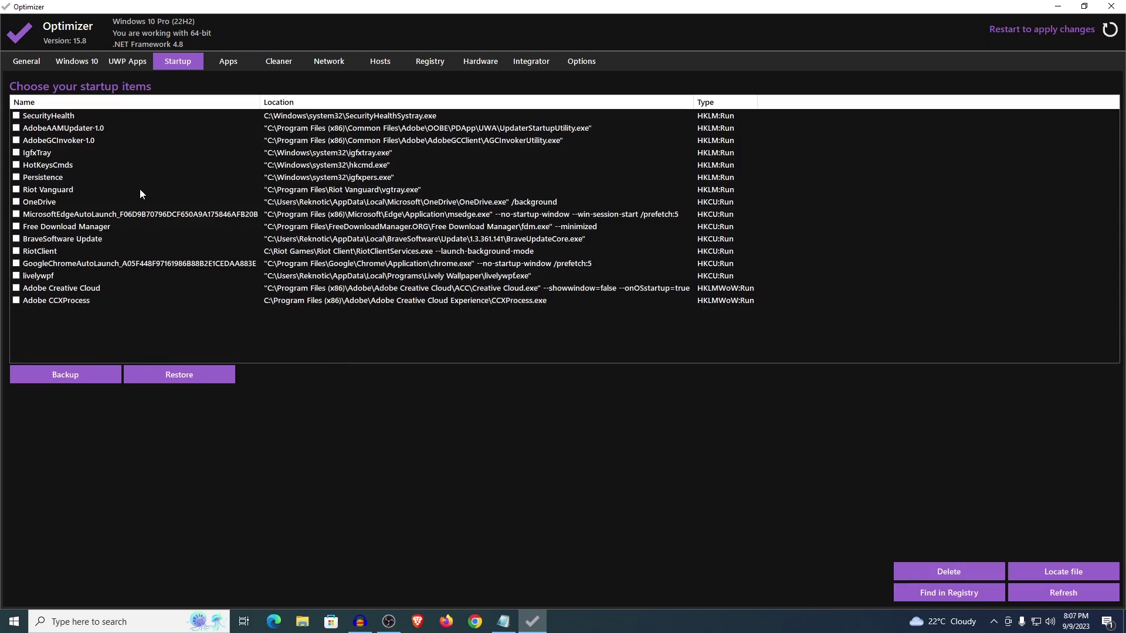
pyautogui.click(16, 300)
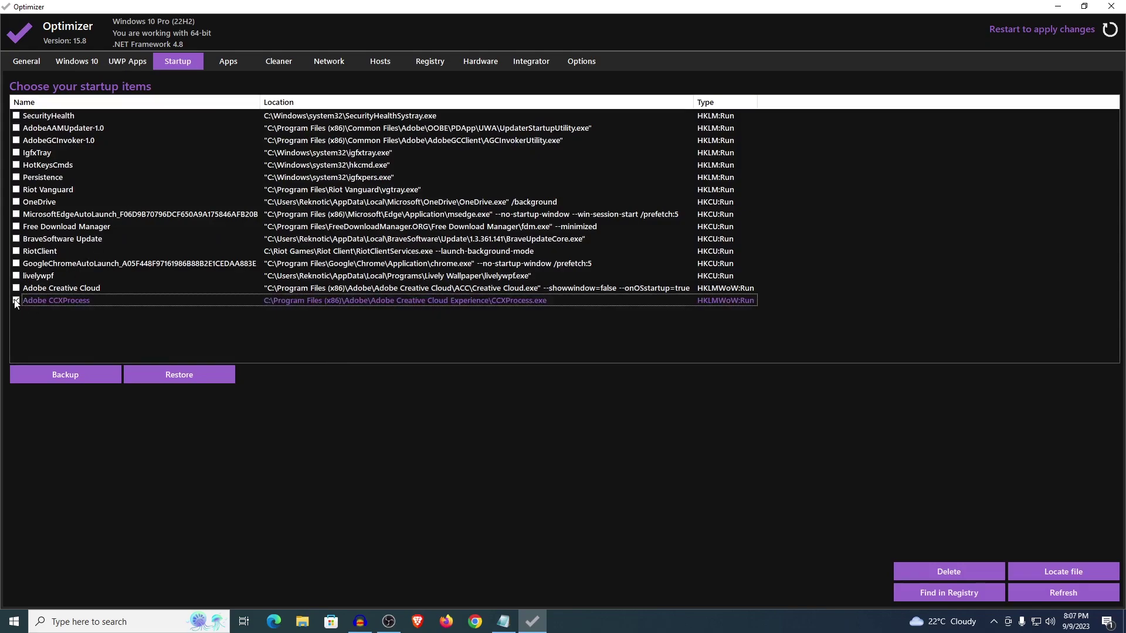
pyautogui.click(16, 288)
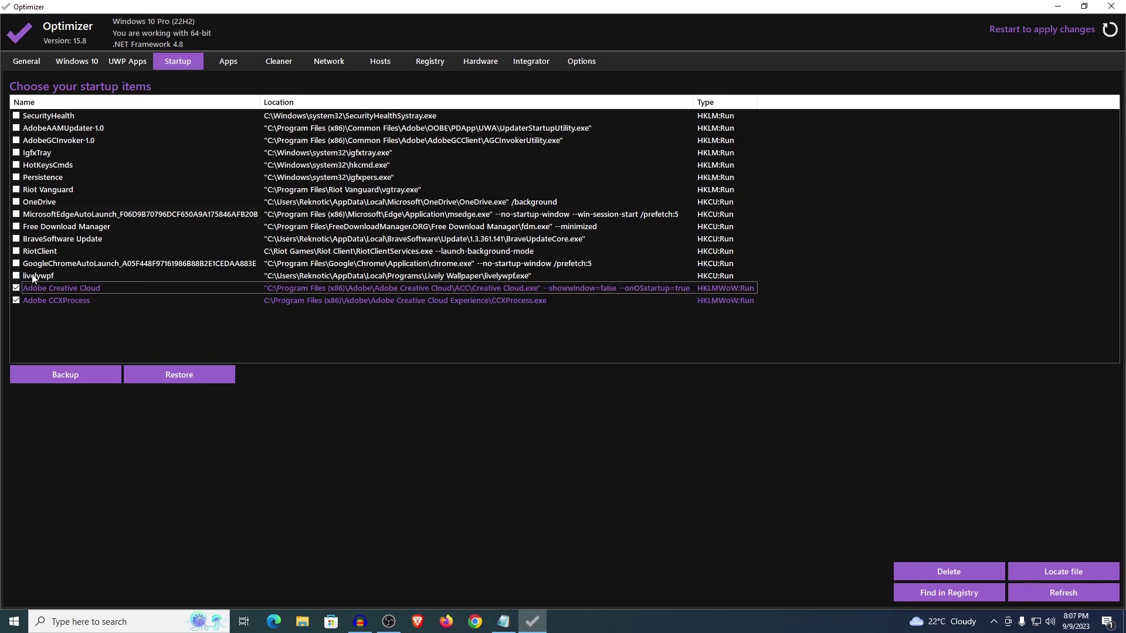
pyautogui.click(16, 263)
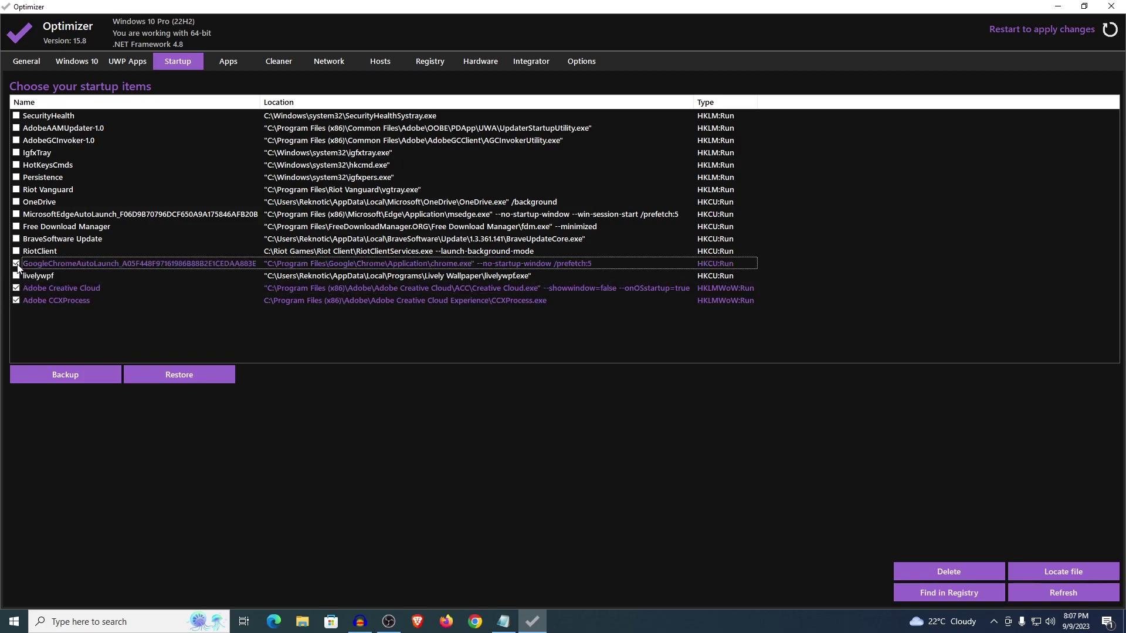
pyautogui.click(16, 239)
pyautogui.click(16, 226)
pyautogui.click(16, 202)
pyautogui.click(16, 140)
pyautogui.click(16, 128)
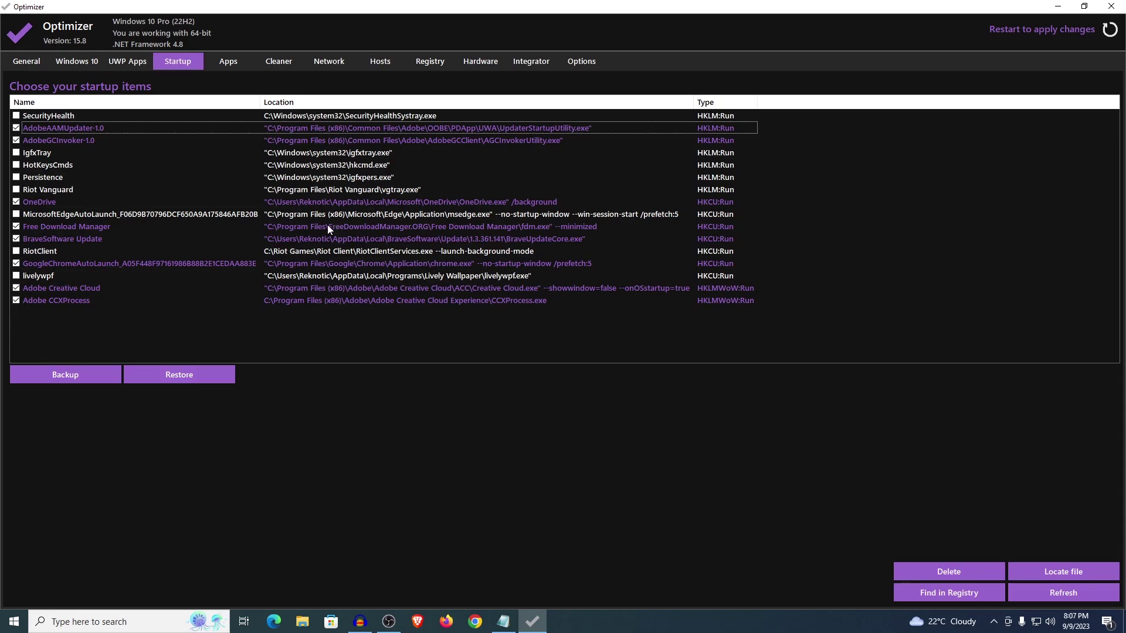
pyautogui.click(965, 571)
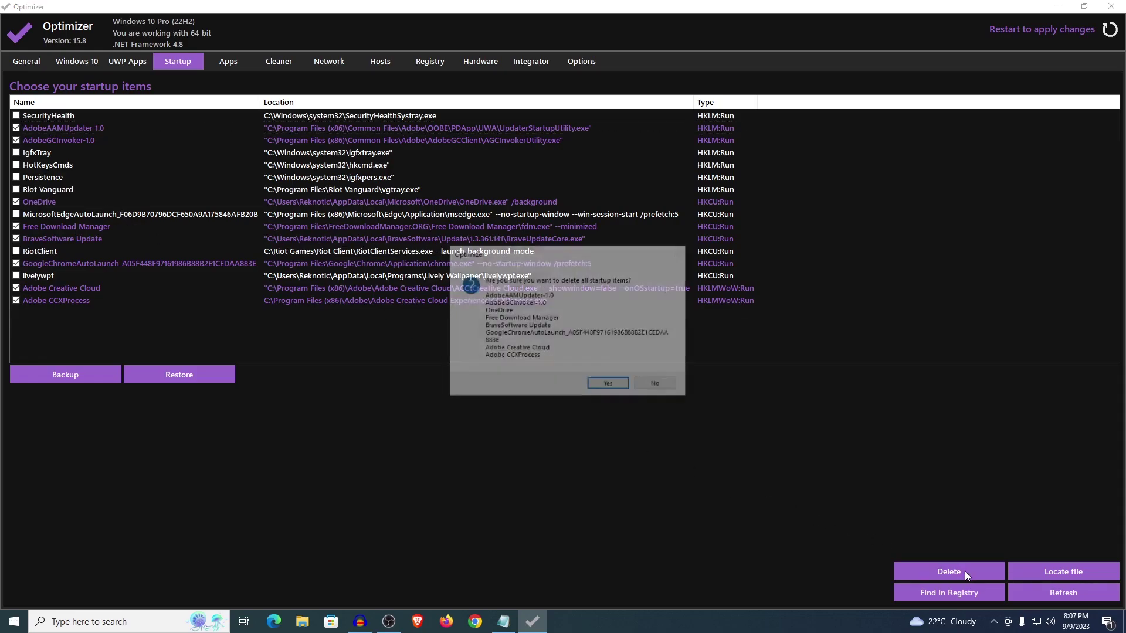
pyautogui.click(608, 386)
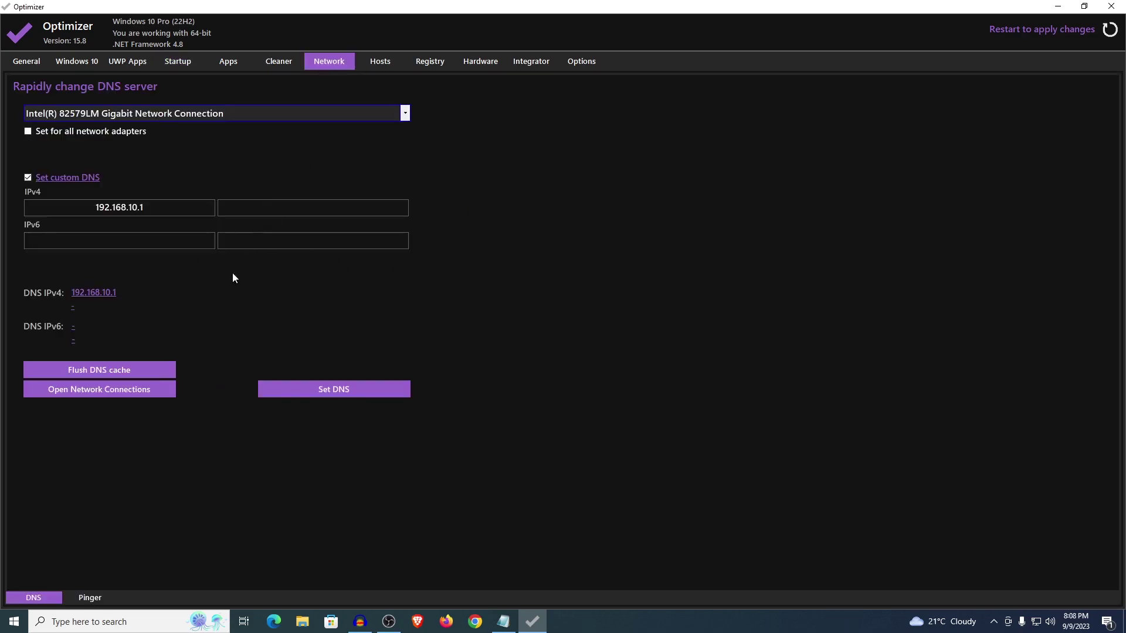
# Start a DNS cache flush on the Network page but answer No
pyautogui.click(117, 369)
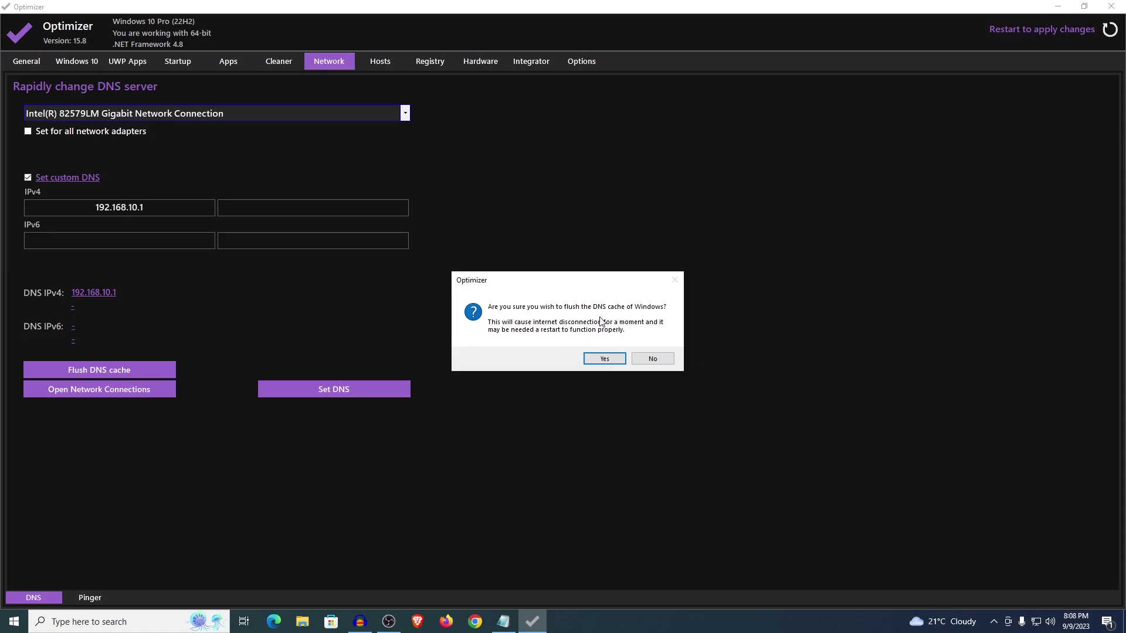
pyautogui.click(663, 359)
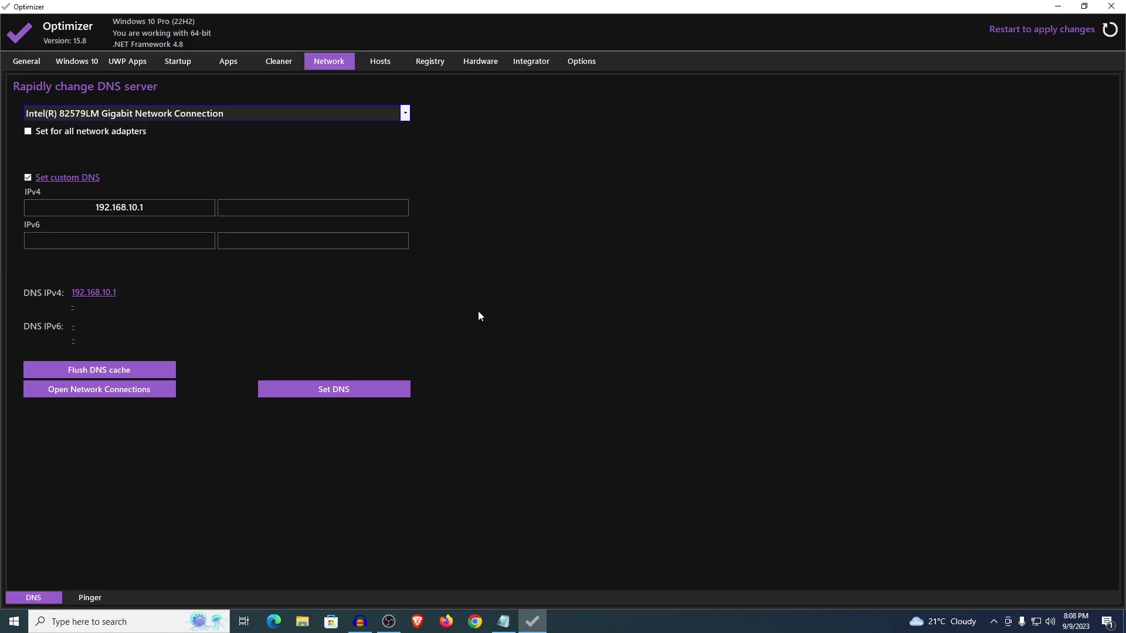
# Open the Ethernet adapter's Power Management settings from Network Connections
pyautogui.click(114, 392)
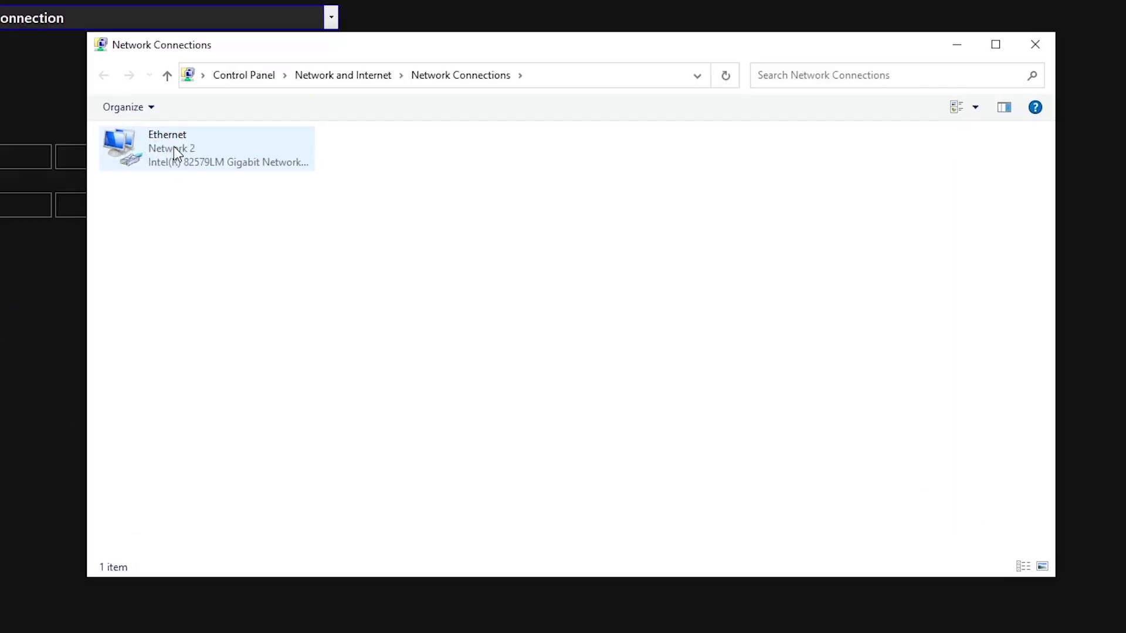
pyautogui.click(297, 201)
pyautogui.rightClick(298, 200)
pyautogui.click(245, 310)
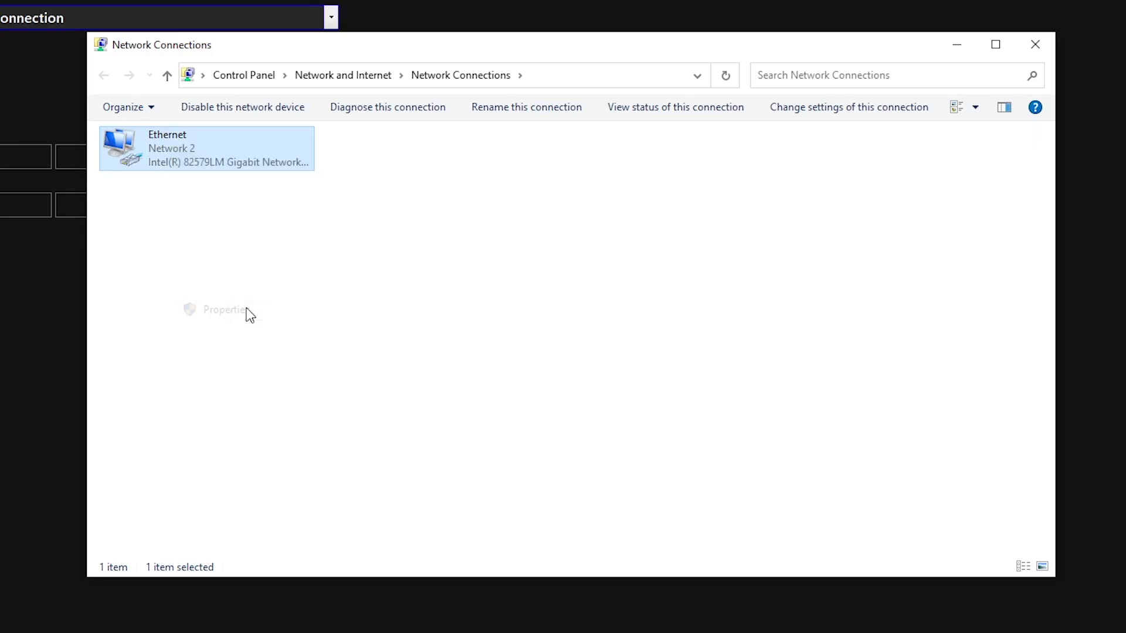
pyautogui.click(364, 226)
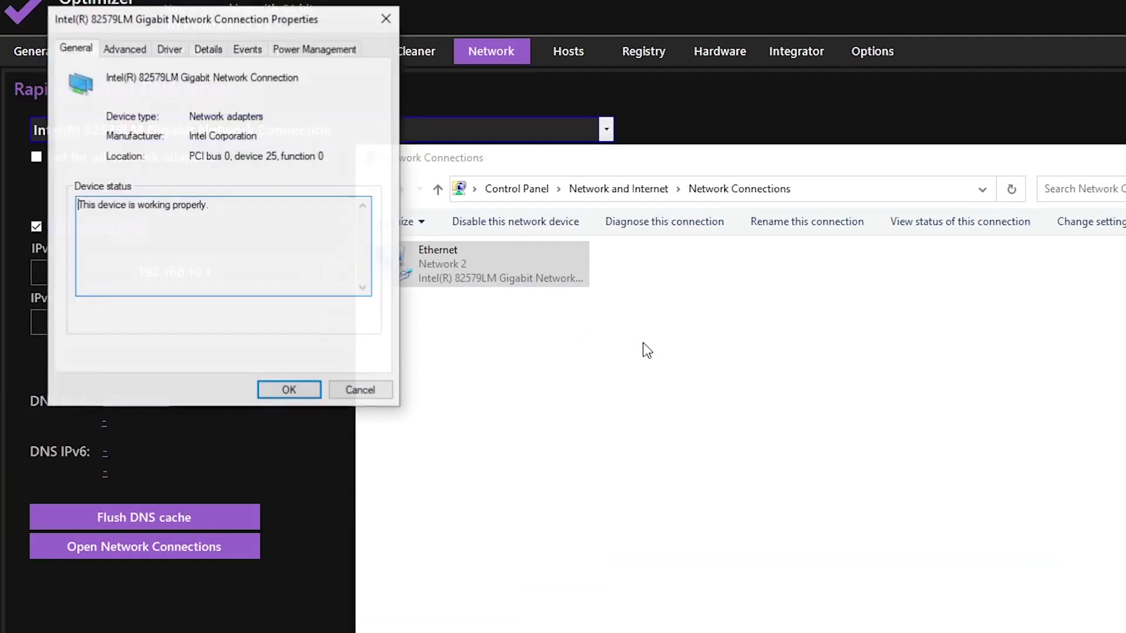
pyautogui.click(328, 50)
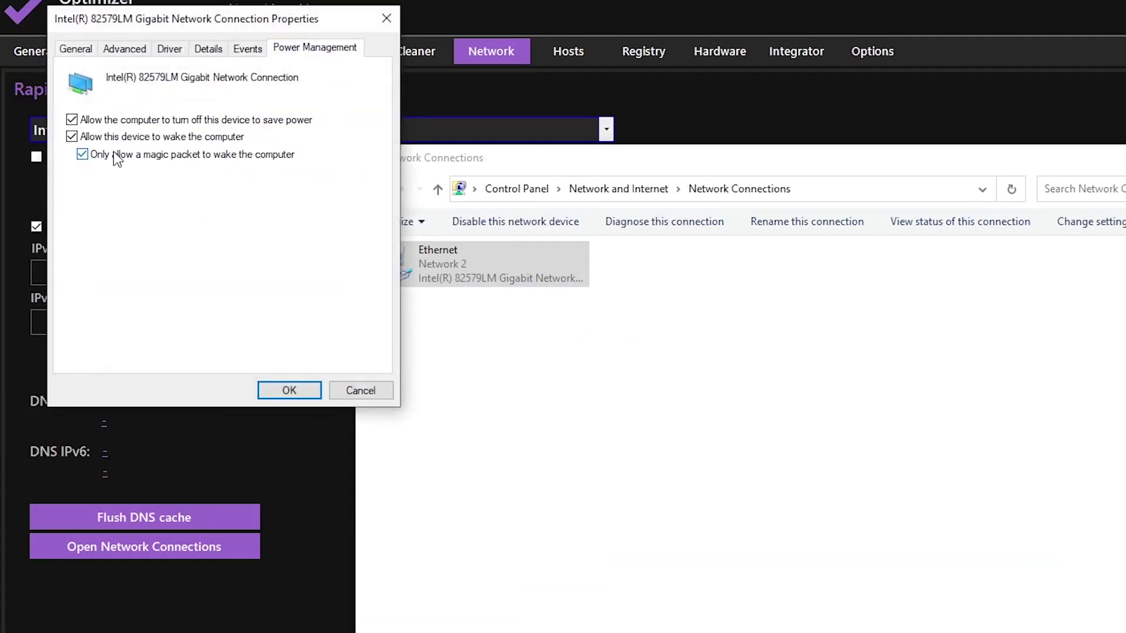
# Uncheck magic-packet wake, computer wake and power-saving switch-off, confirm, and close Network Connections
pyautogui.click(82, 154)
pyautogui.click(94, 136)
pyautogui.click(73, 120)
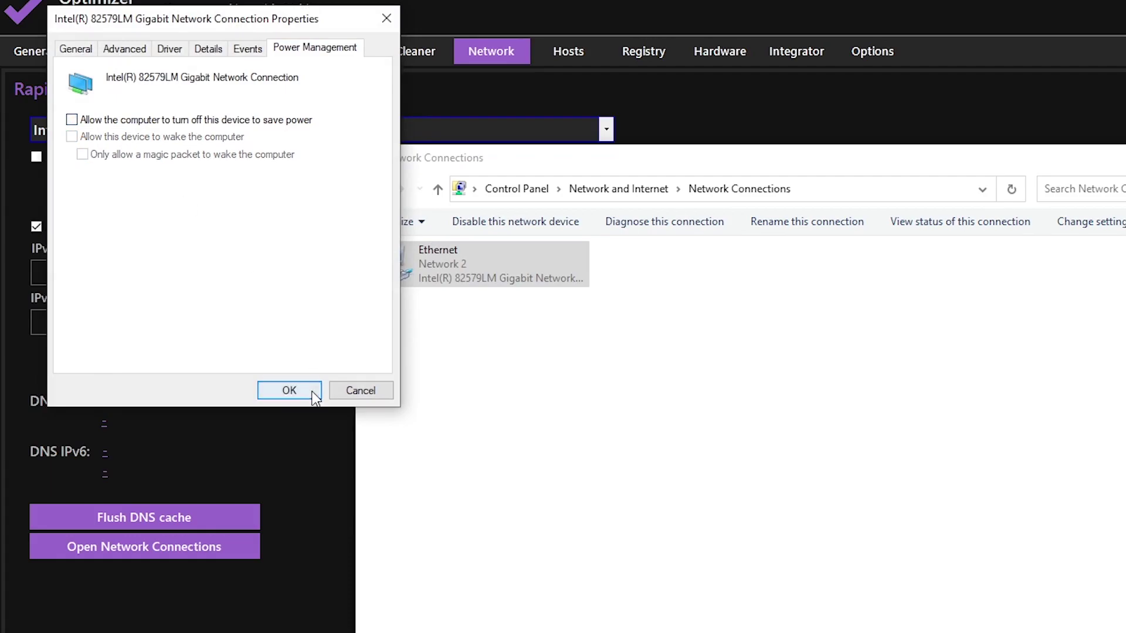
pyautogui.click(289, 391)
pyautogui.click(883, 132)
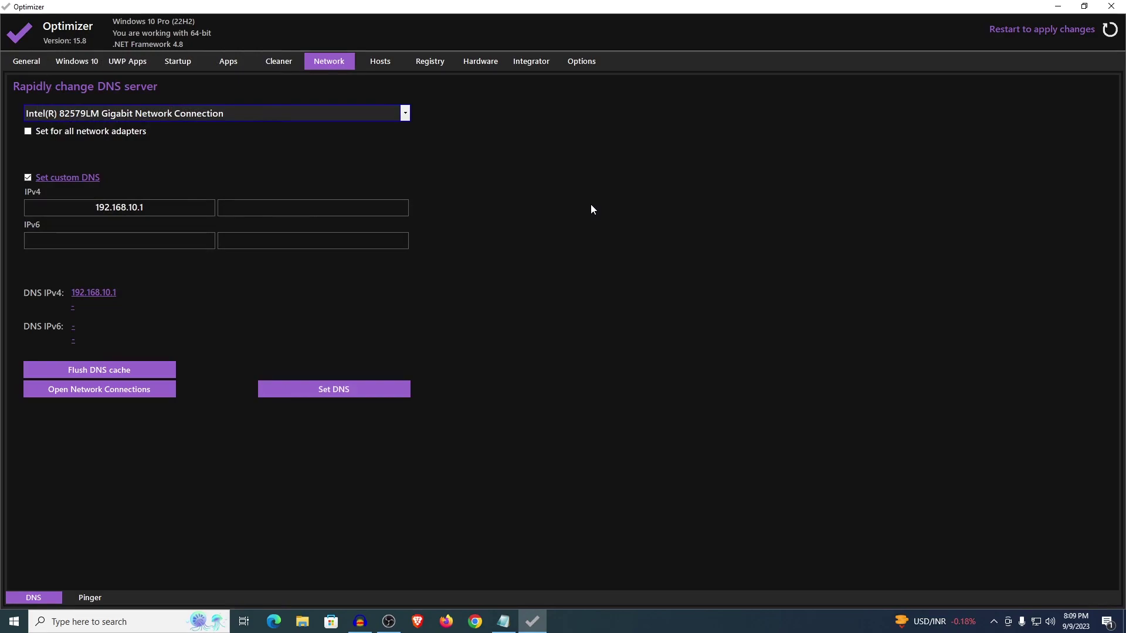
# Ping 1.1.1.1 in the Pinger tool, which averages 60.11 ms
pyautogui.click(89, 598)
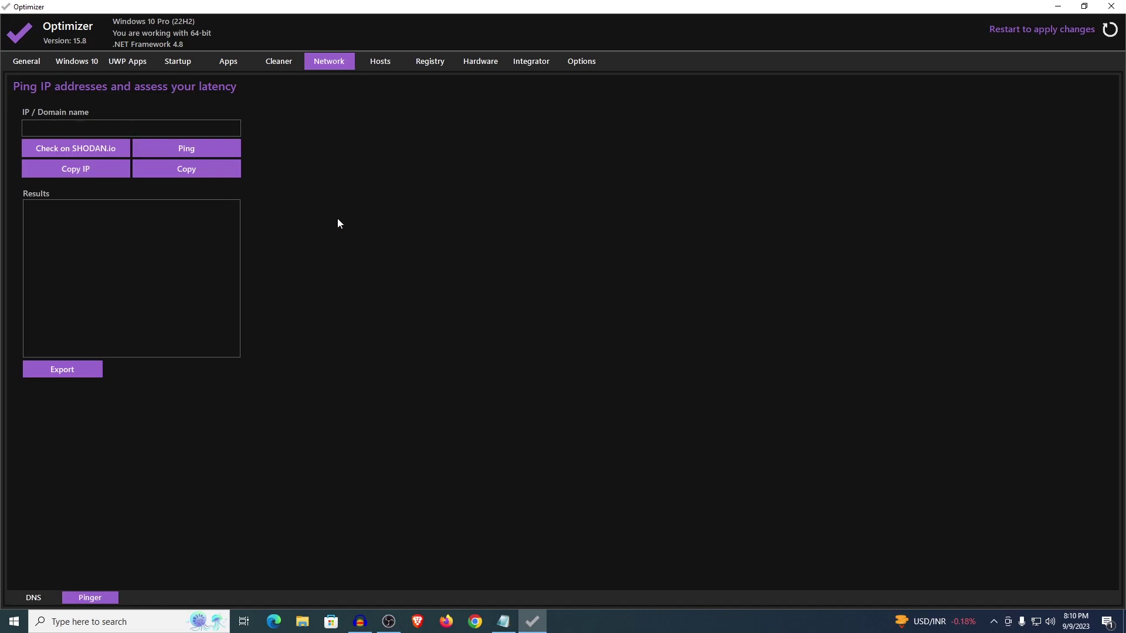
pyautogui.write('1.1.1.1')
pyautogui.click(192, 149)
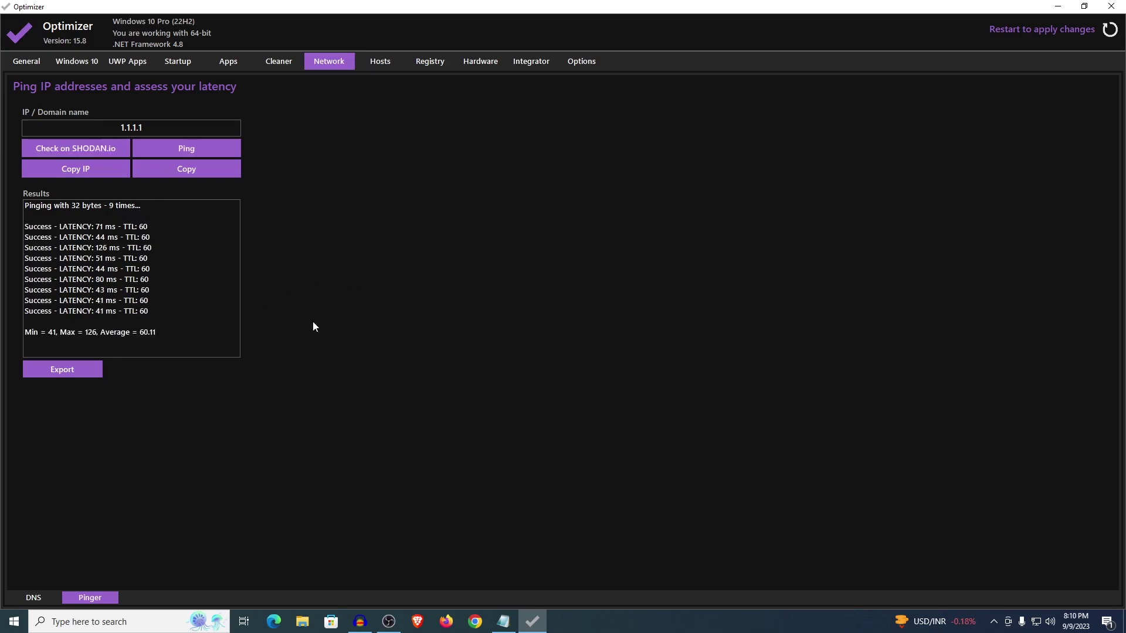
# Ping 8.8.8.8, which averages 75.11 ms, and return to the DNS server page
pyautogui.hotkey('shift', 'Tab')
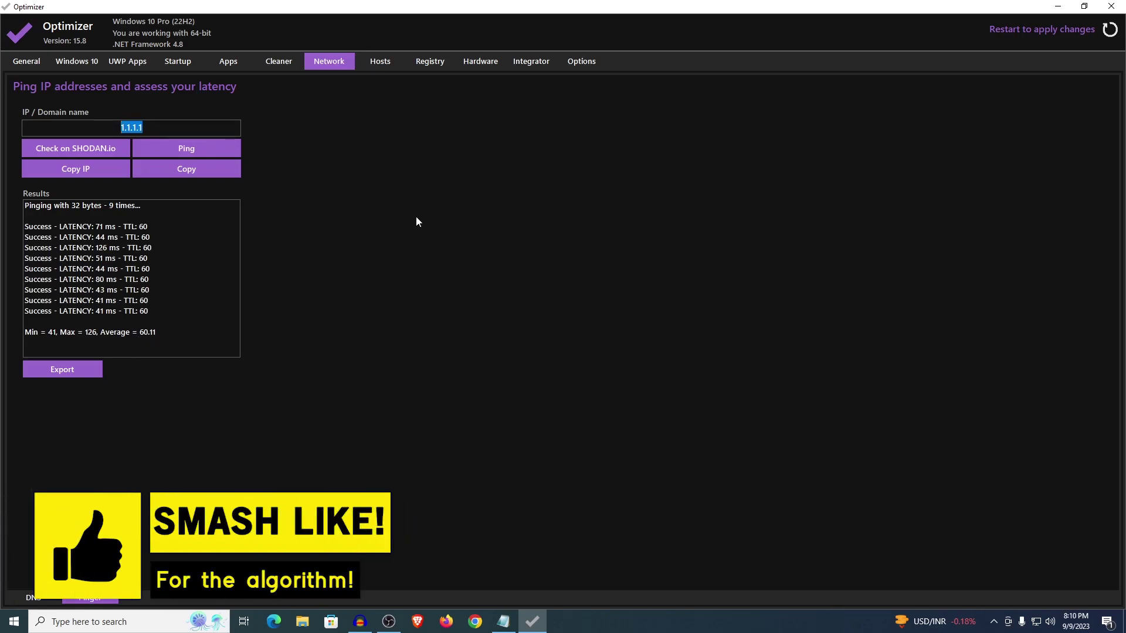
pyautogui.press('BackSpace')
pyautogui.write('8.8')
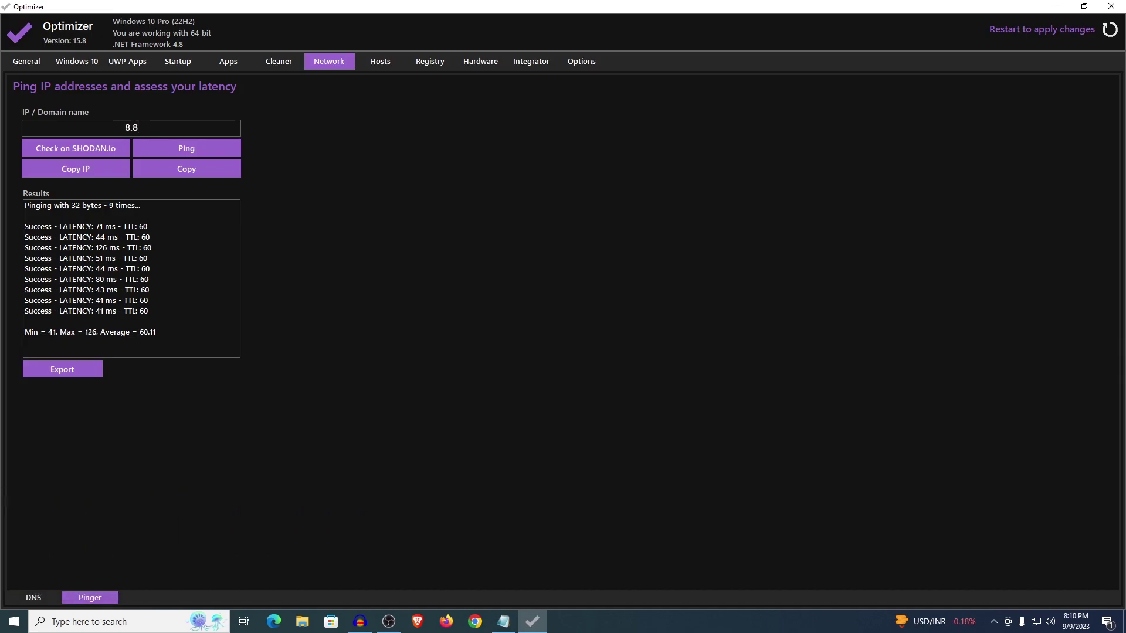
pyautogui.write('.8.8')
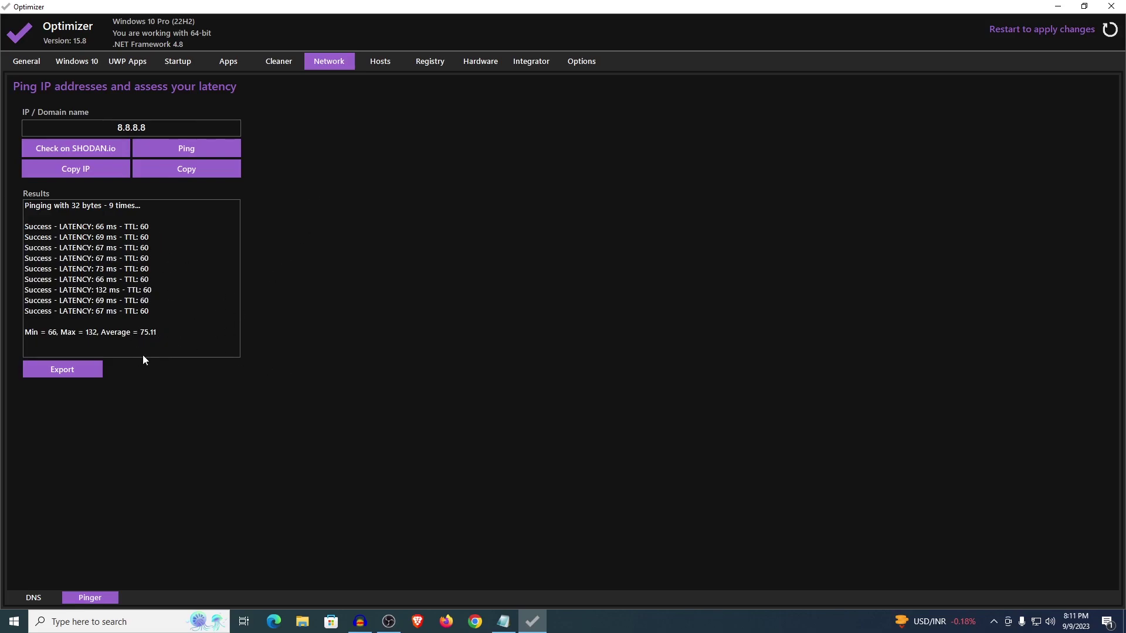
pyautogui.click(38, 597)
# Open the Ethernet adapter's Internet Protocol Version 4 settings from Network Connections
pyautogui.click(112, 392)
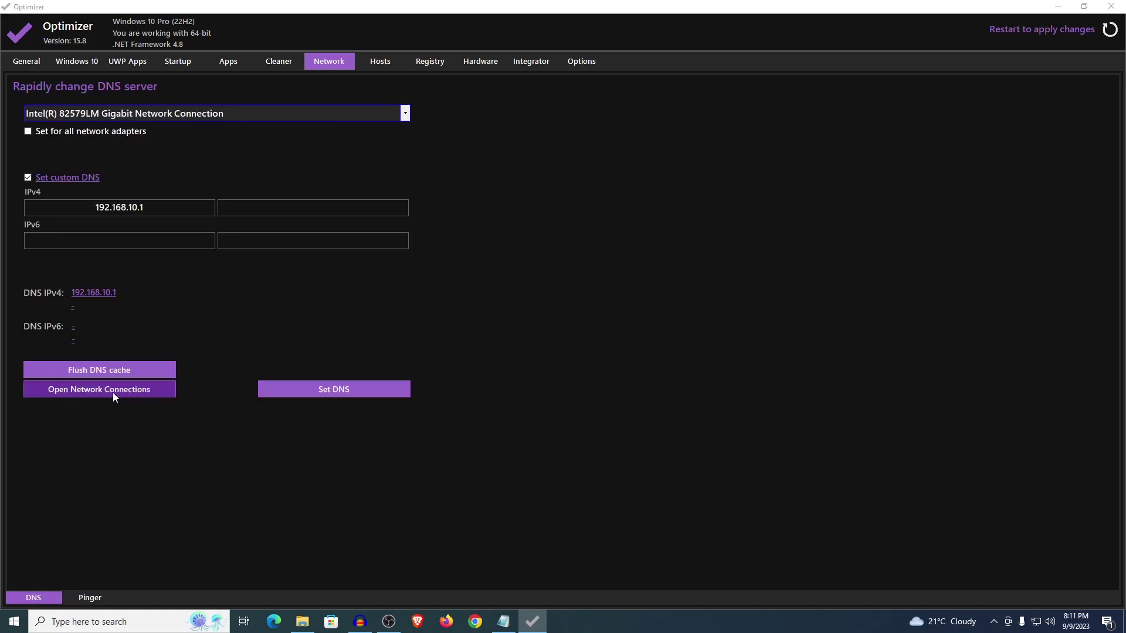
pyautogui.rightClick(306, 205)
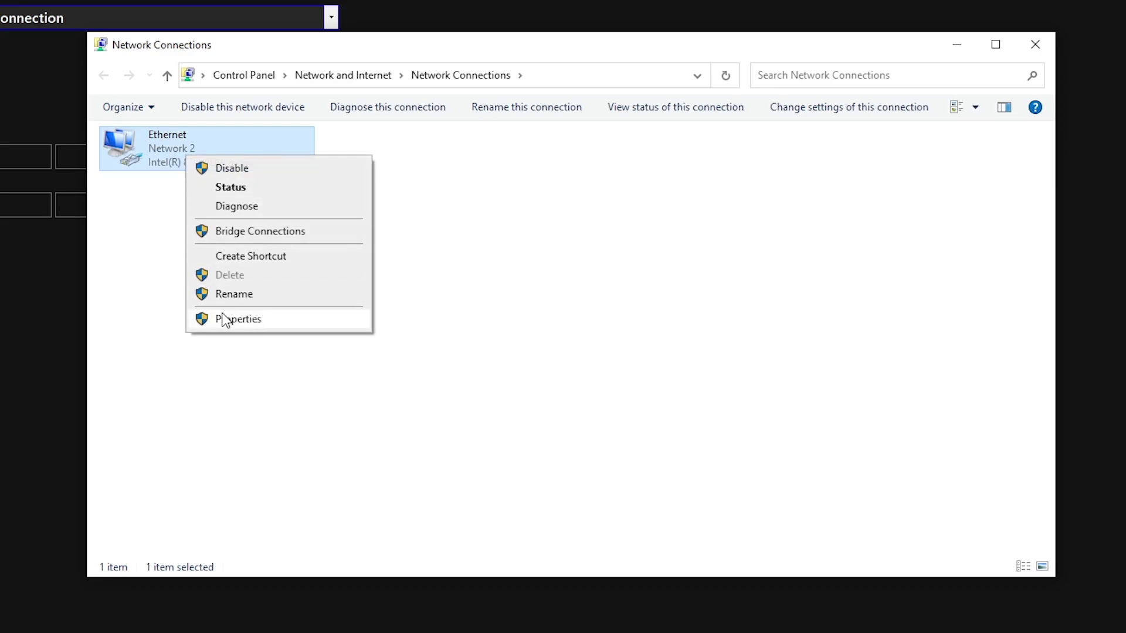
pyautogui.click(331, 317)
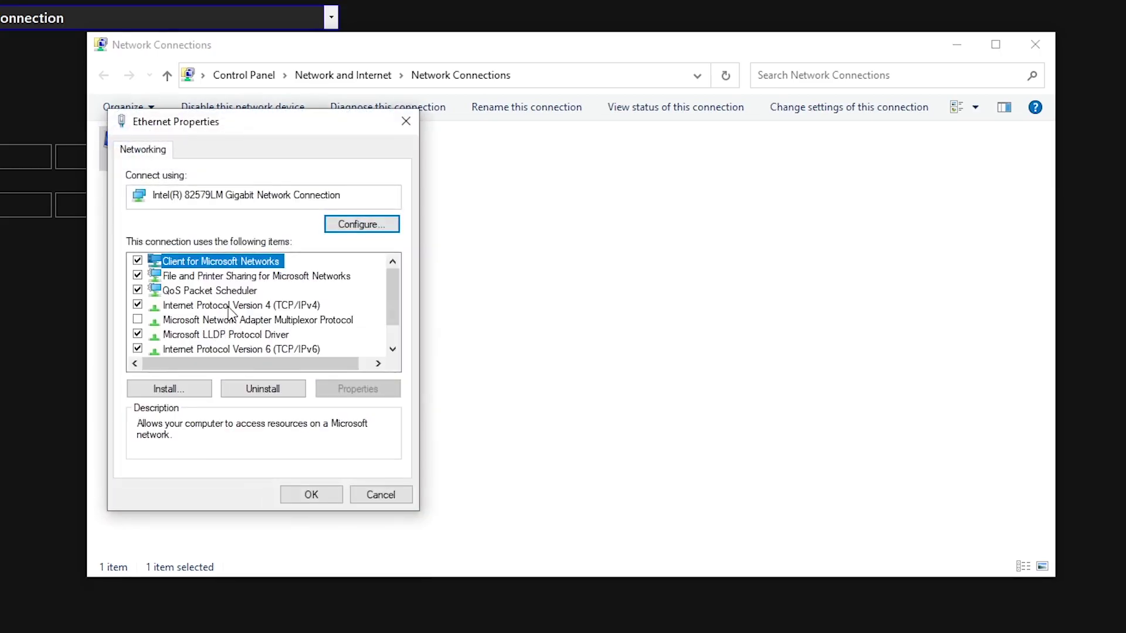
pyautogui.click(216, 305)
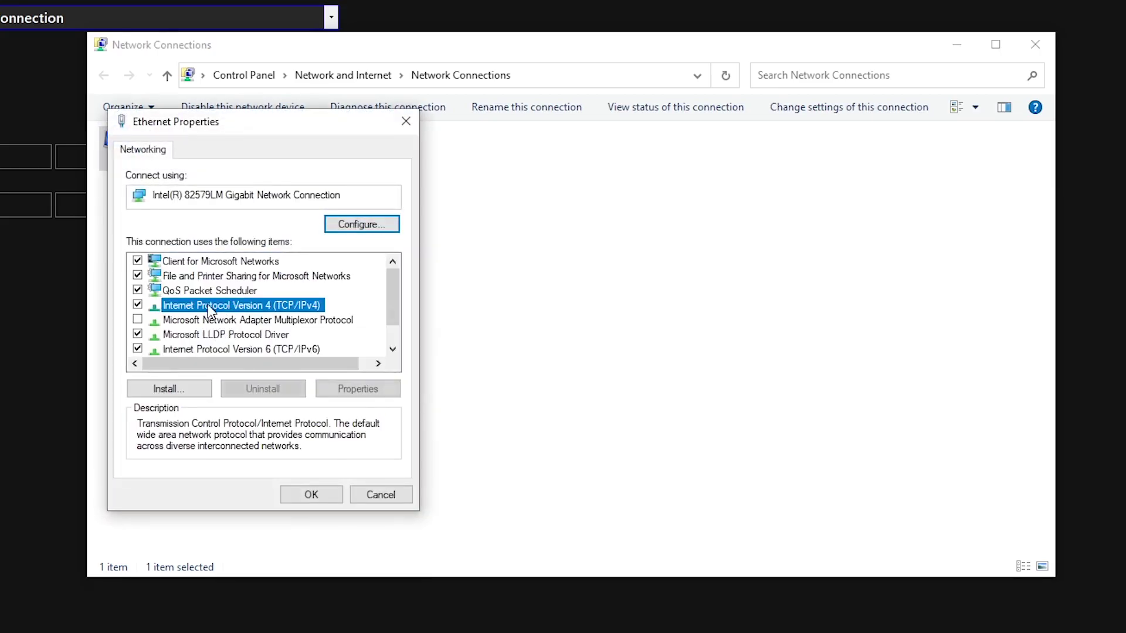
pyautogui.doubleClick(283, 305)
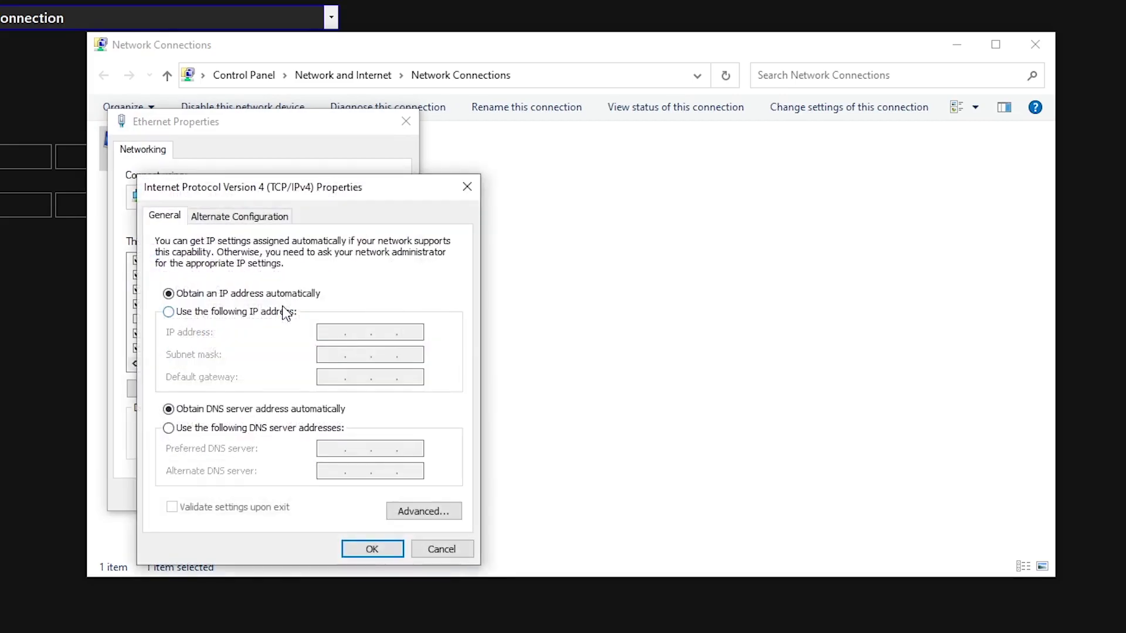
# Set DNS manually to 1.1.1.1 preferred and 8.8.8.8 alternate, save, and close Network Connections
pyautogui.click(221, 432)
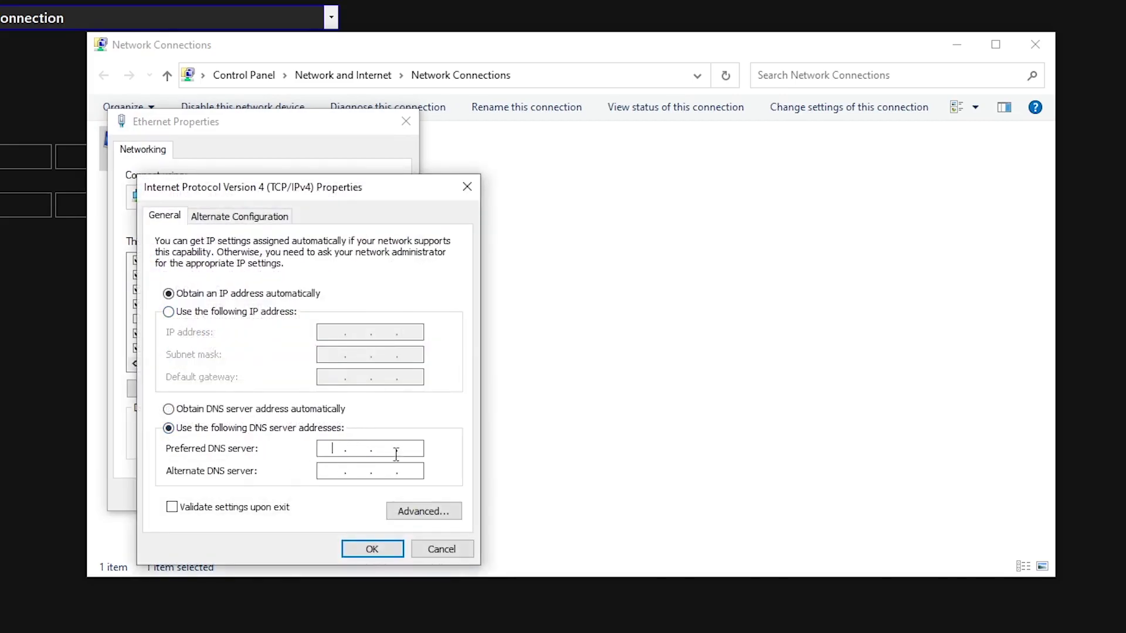
pyautogui.write('1.1.1.1')
pyautogui.click(331, 471)
pyautogui.write('8.8.8.8')
pyautogui.doubleClick(409, 472)
pyautogui.press('Tab')
pyautogui.hotkey('shift', 'Tab')
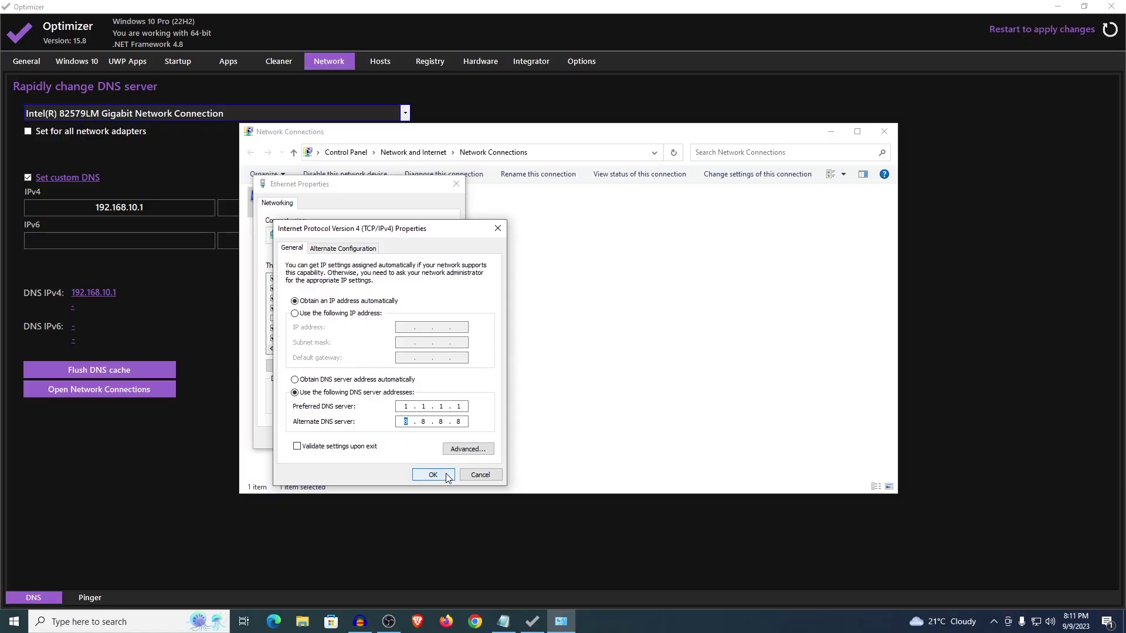
pyautogui.click(388, 550)
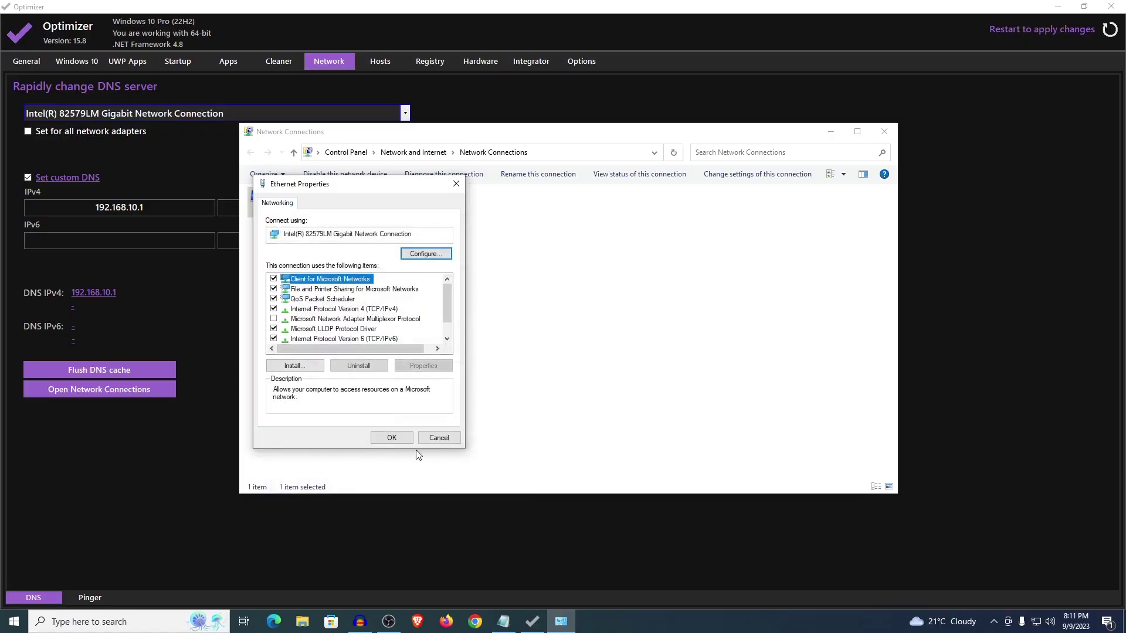
pyautogui.click(391, 438)
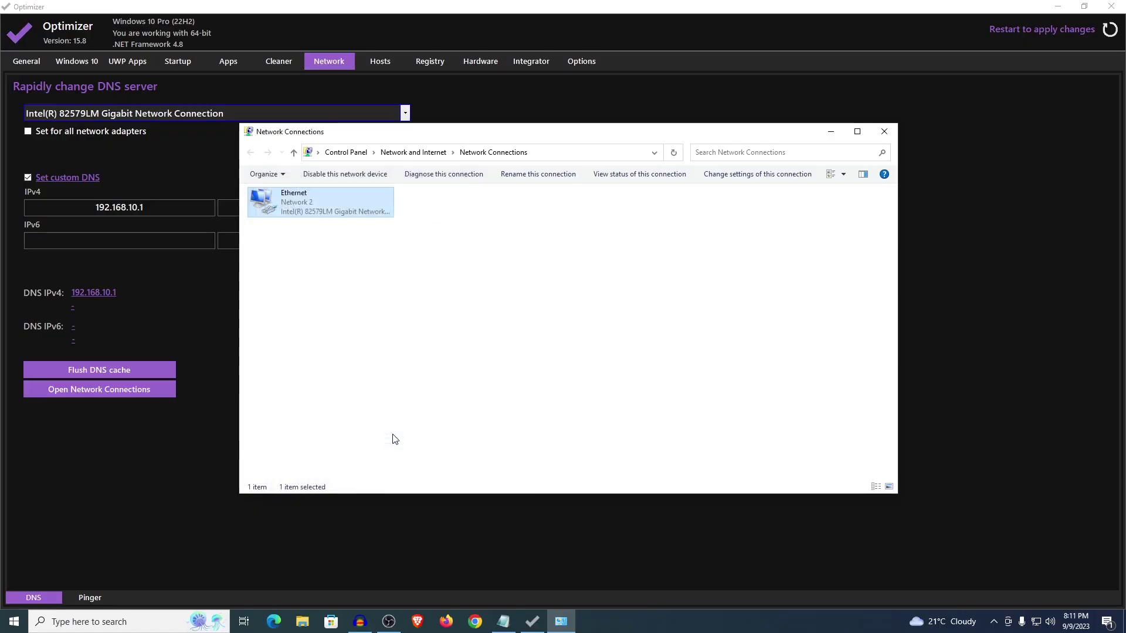
pyautogui.click(885, 133)
# Browse the Hosts, Registry, Hardware and Integrator pages, ending on the Options page
pyautogui.click(379, 61)
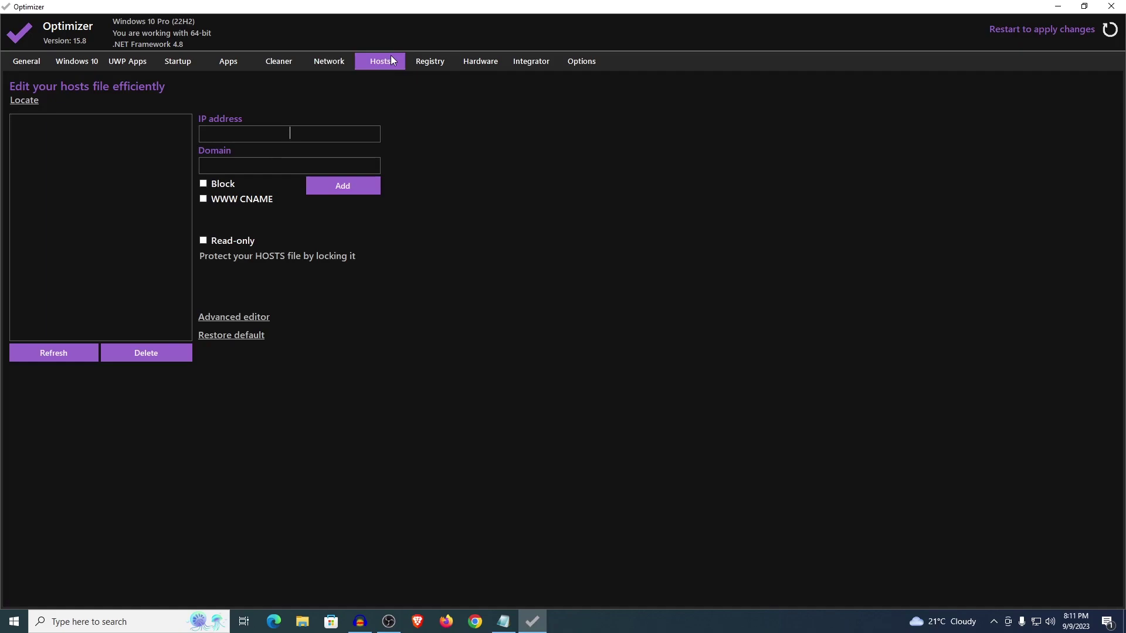
pyautogui.click(427, 65)
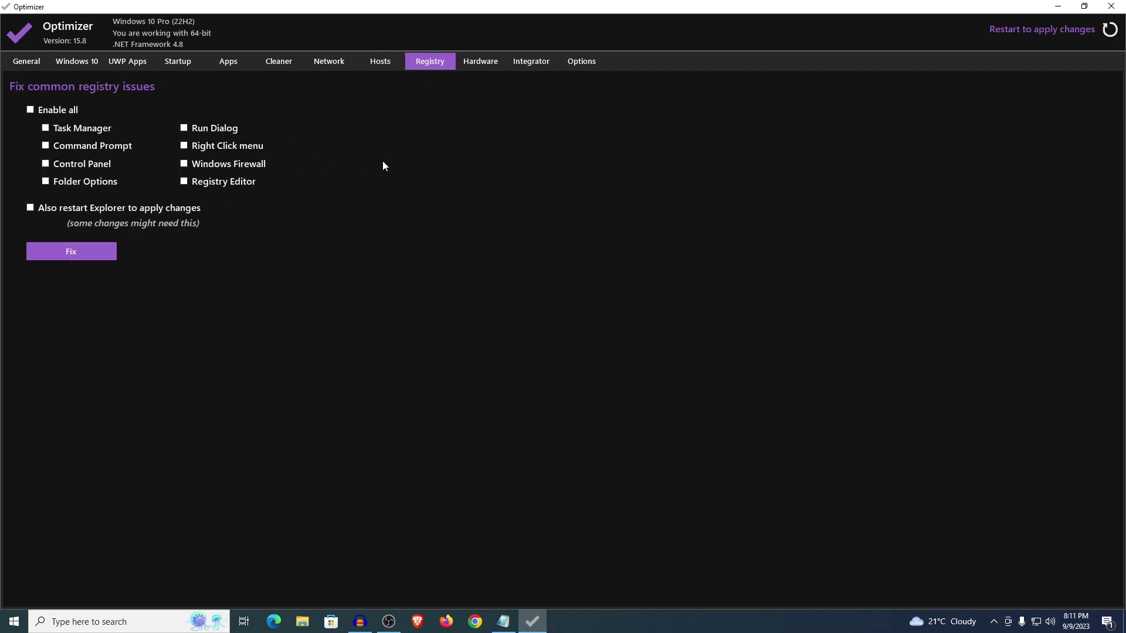
pyautogui.click(484, 64)
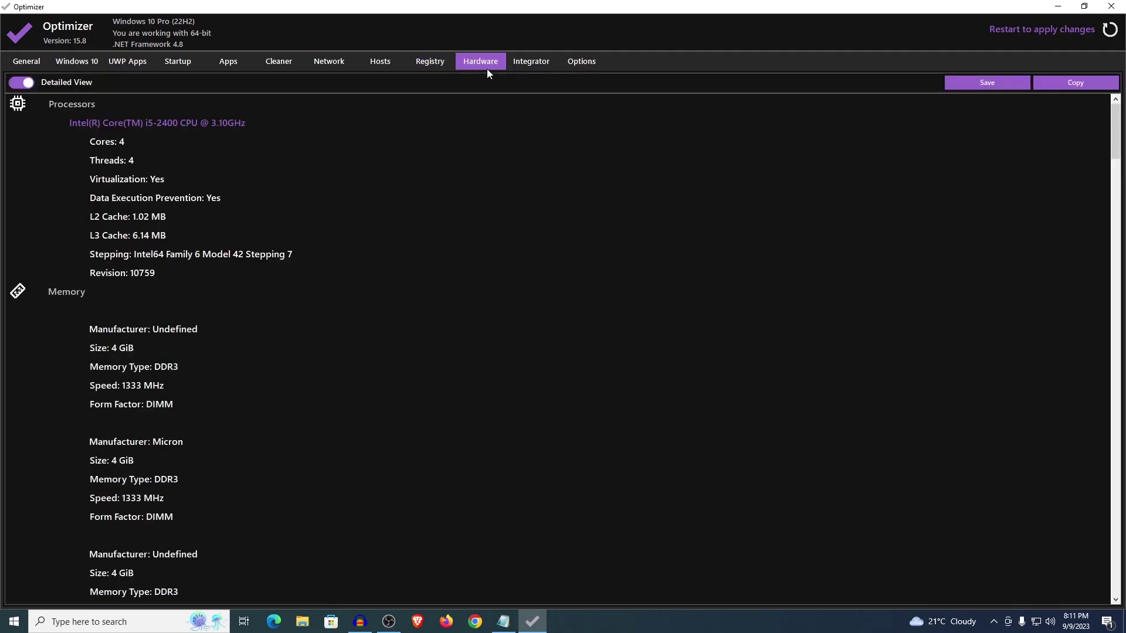
pyautogui.scroll(-5, 355, 224)
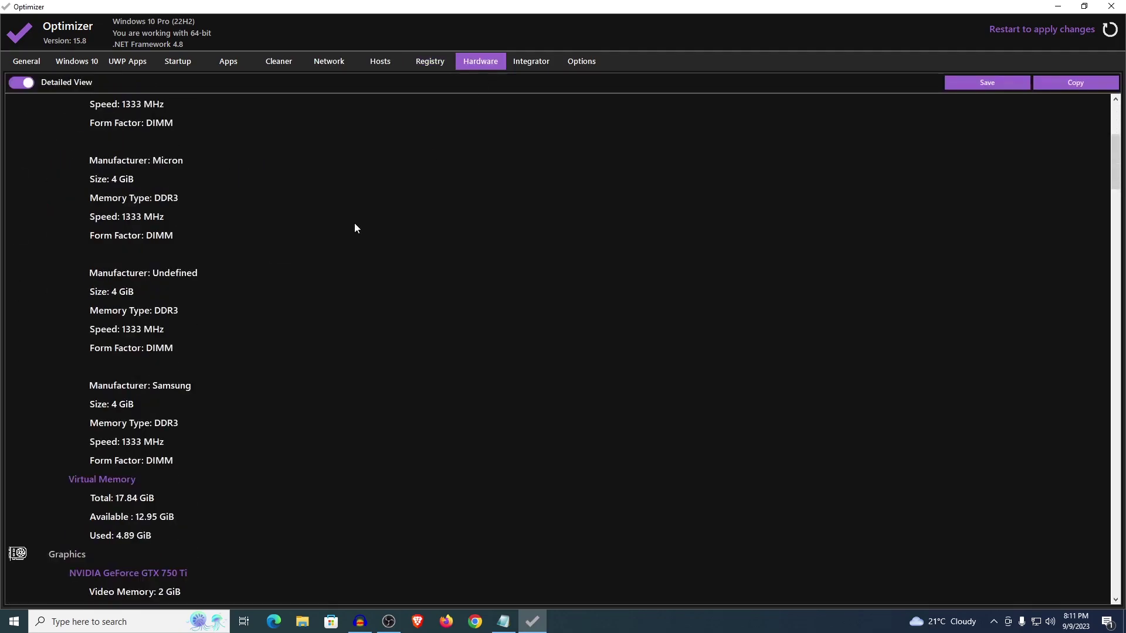
pyautogui.scroll(5, 354, 224)
pyautogui.scroll(-10, 354, 223)
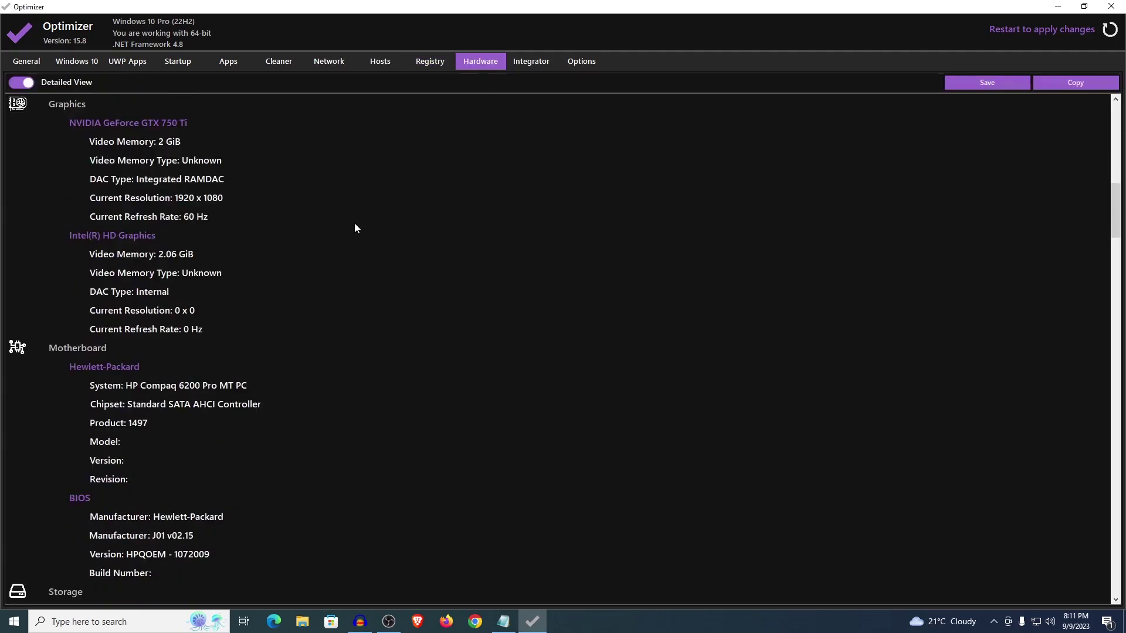
pyautogui.click(537, 62)
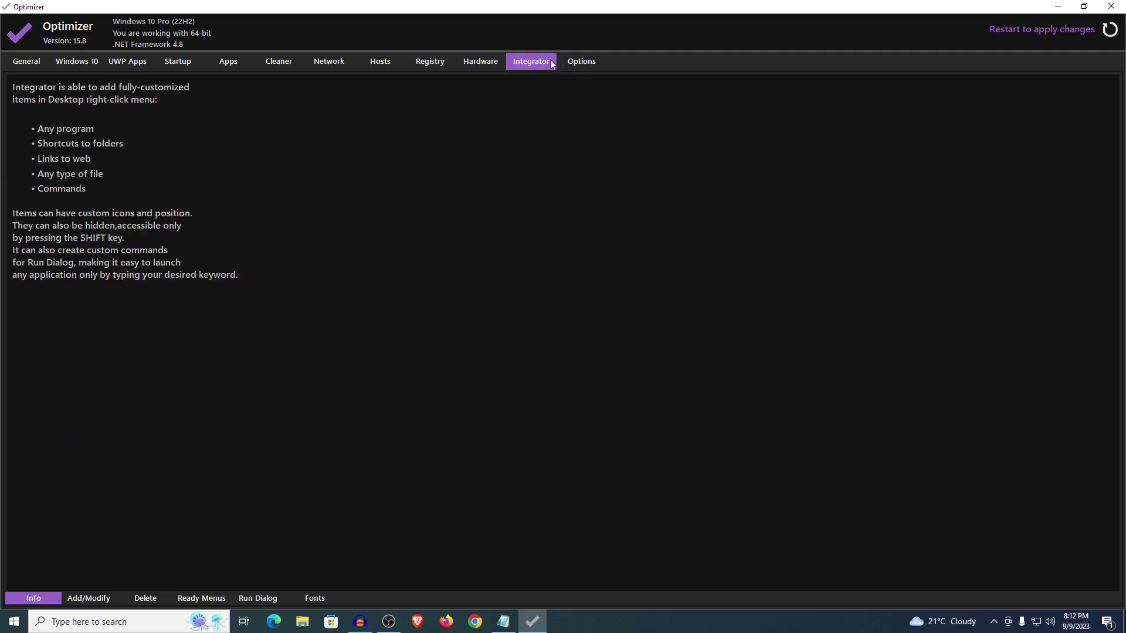
pyautogui.click(592, 59)
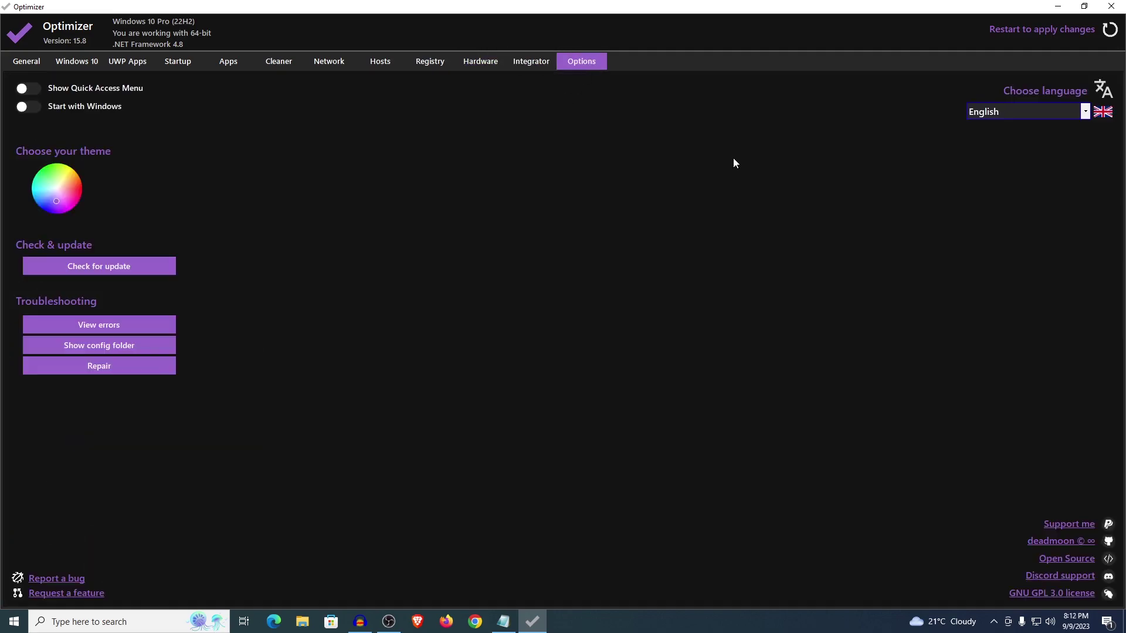